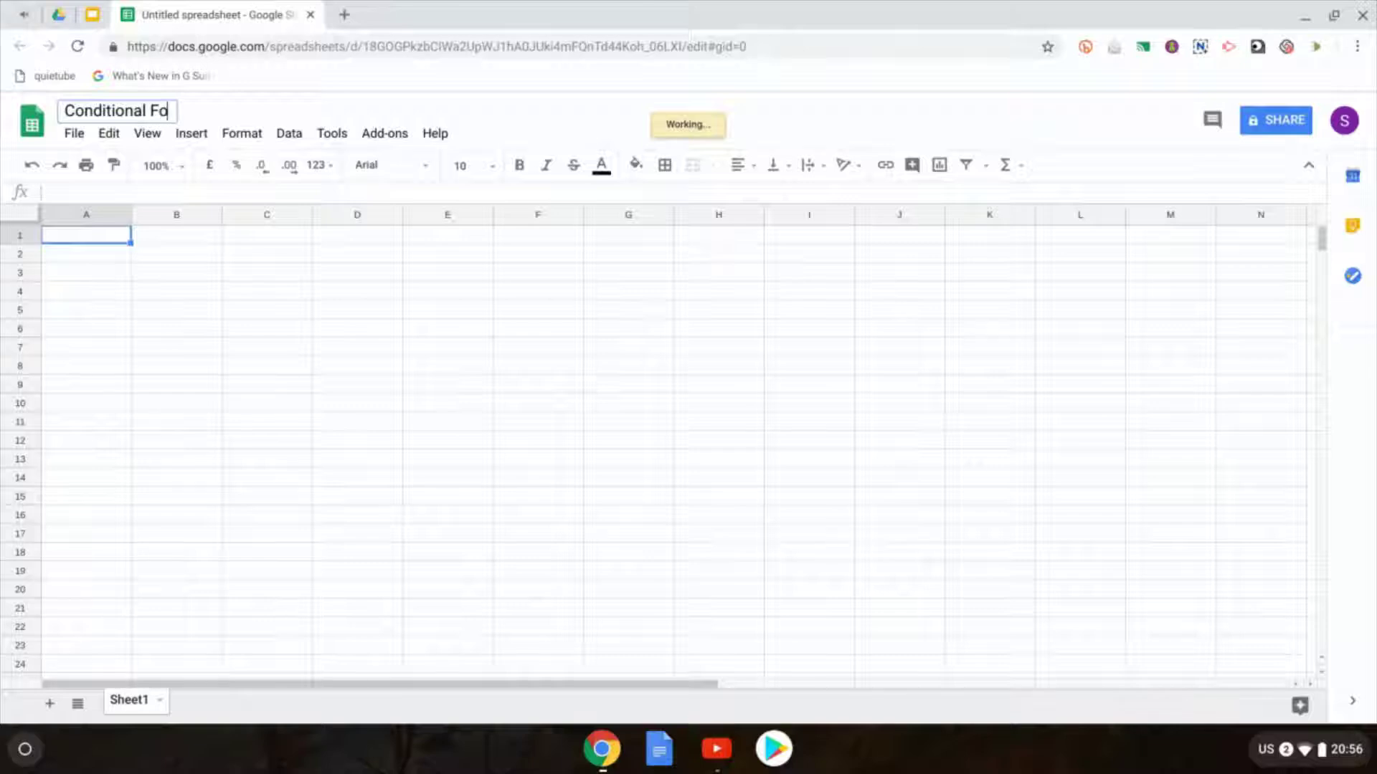
Step: Name the spreadsheet 'Conditional Formatting Demo'
{"action": "type", "text": "tting Demo"}
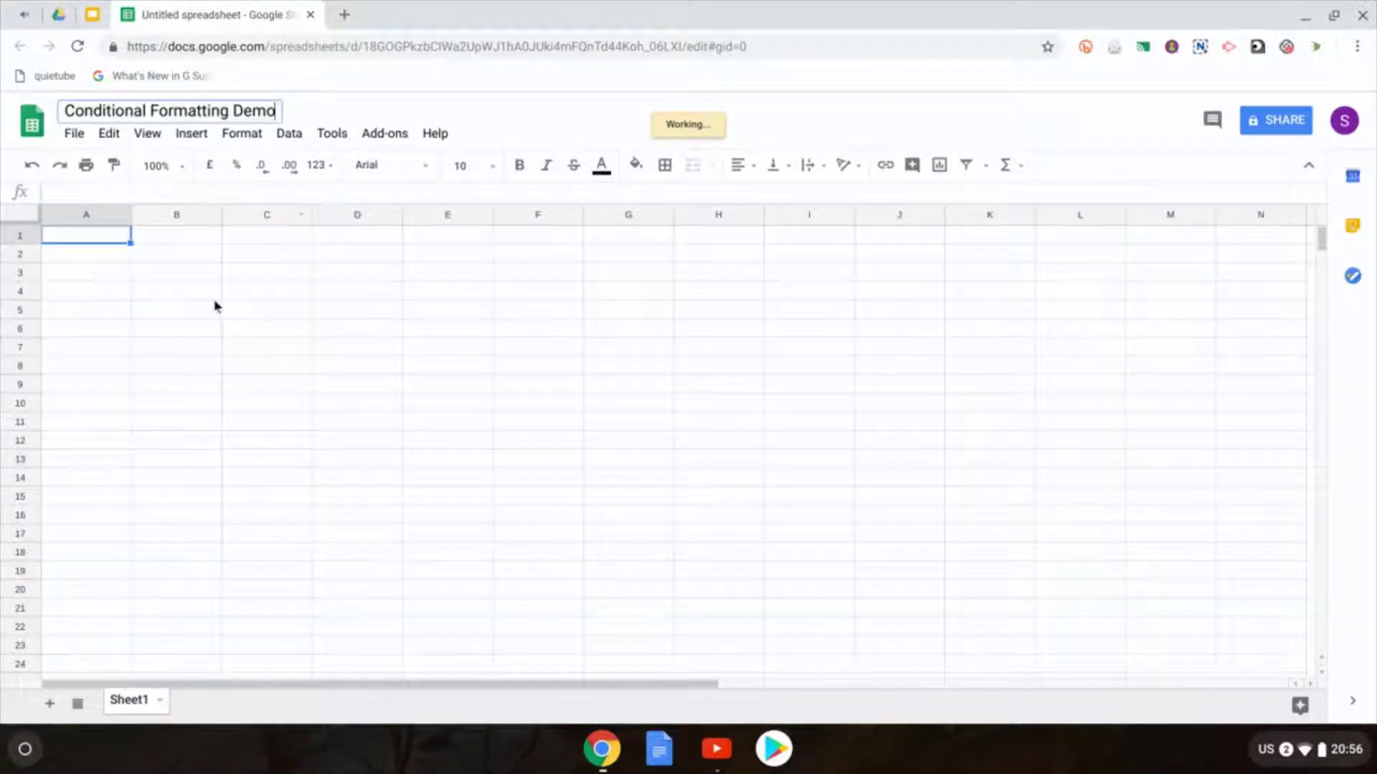
{"action": "left_click", "coordinate": [215, 299]}
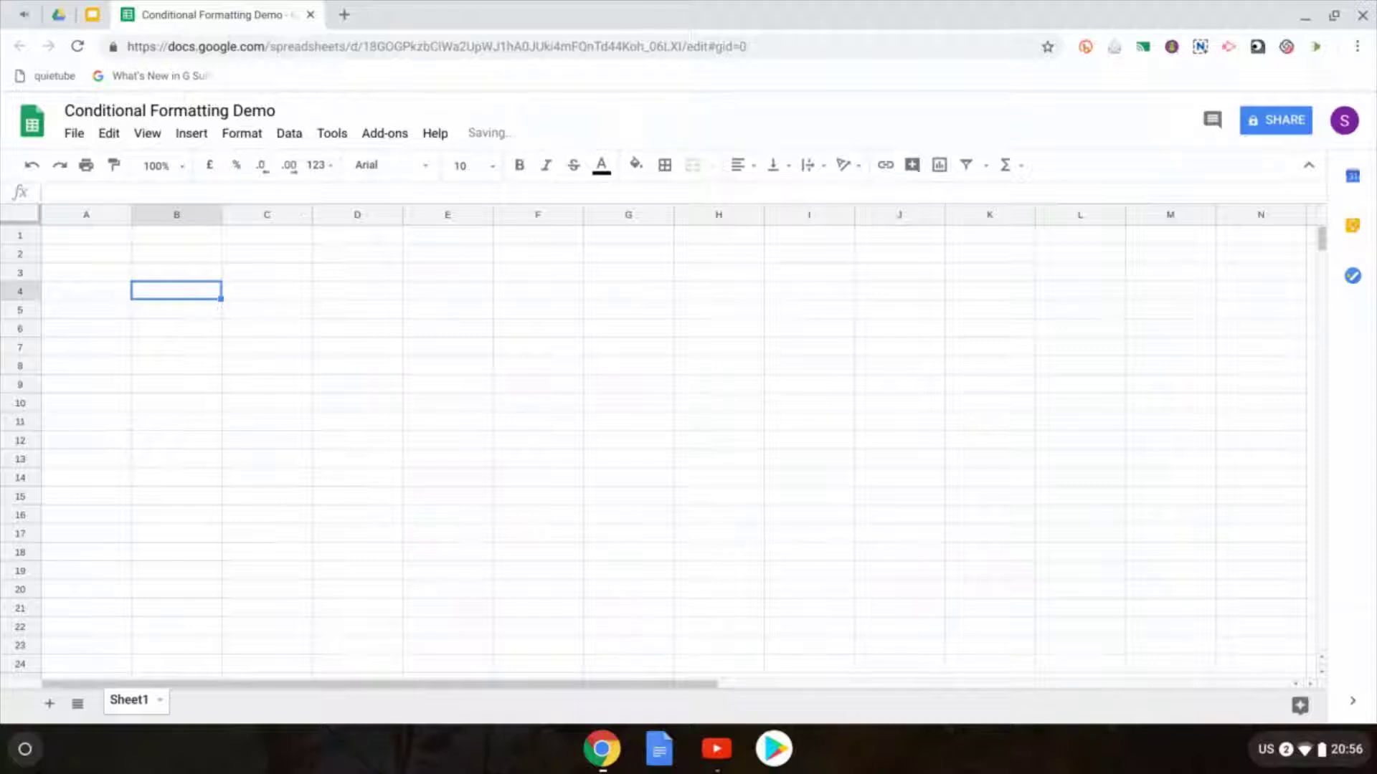
{"action": "left_click", "coordinate": [97, 237]}
Step: Enter Student 1–3 in B1:D1 and extend the series through Student 6 in G1
{"action": "left_click", "coordinate": [166, 240]}
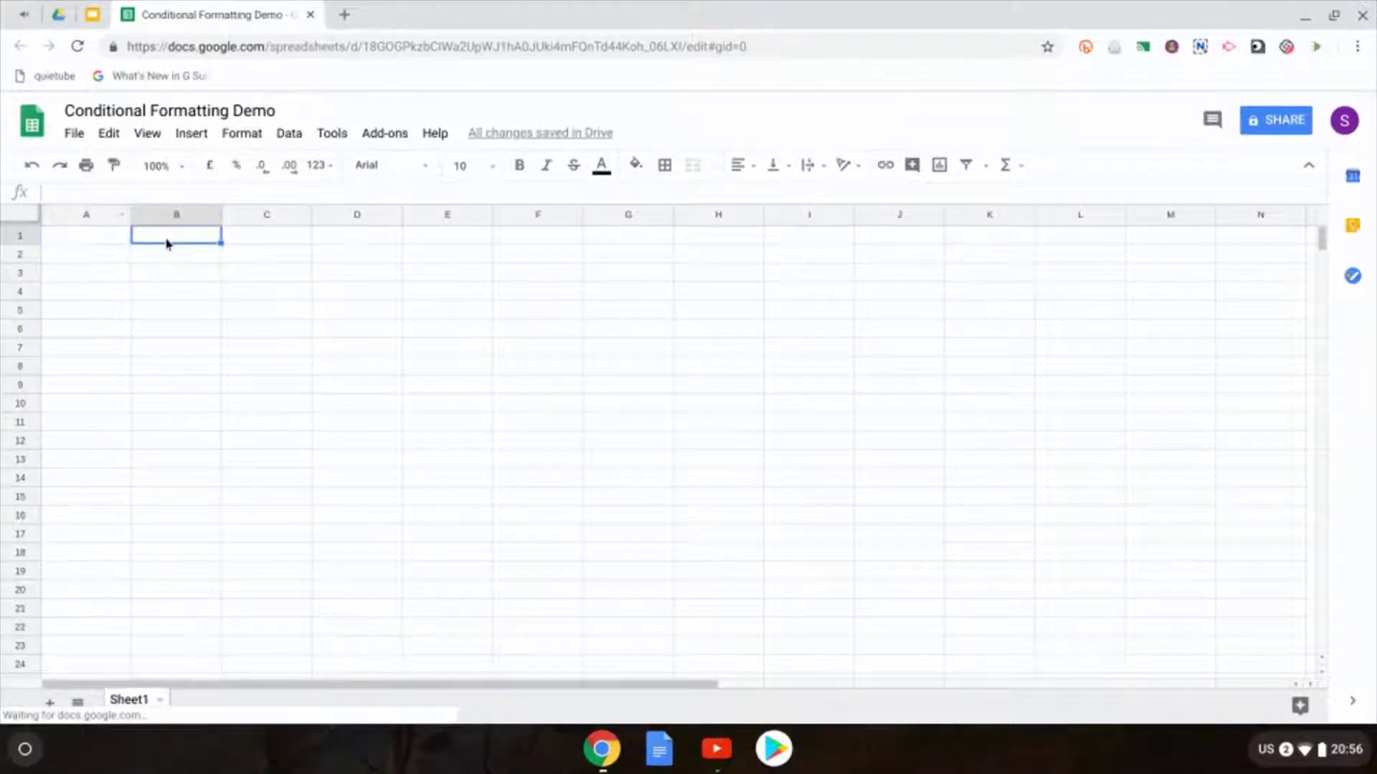
{"action": "type", "text": "Student 1"}
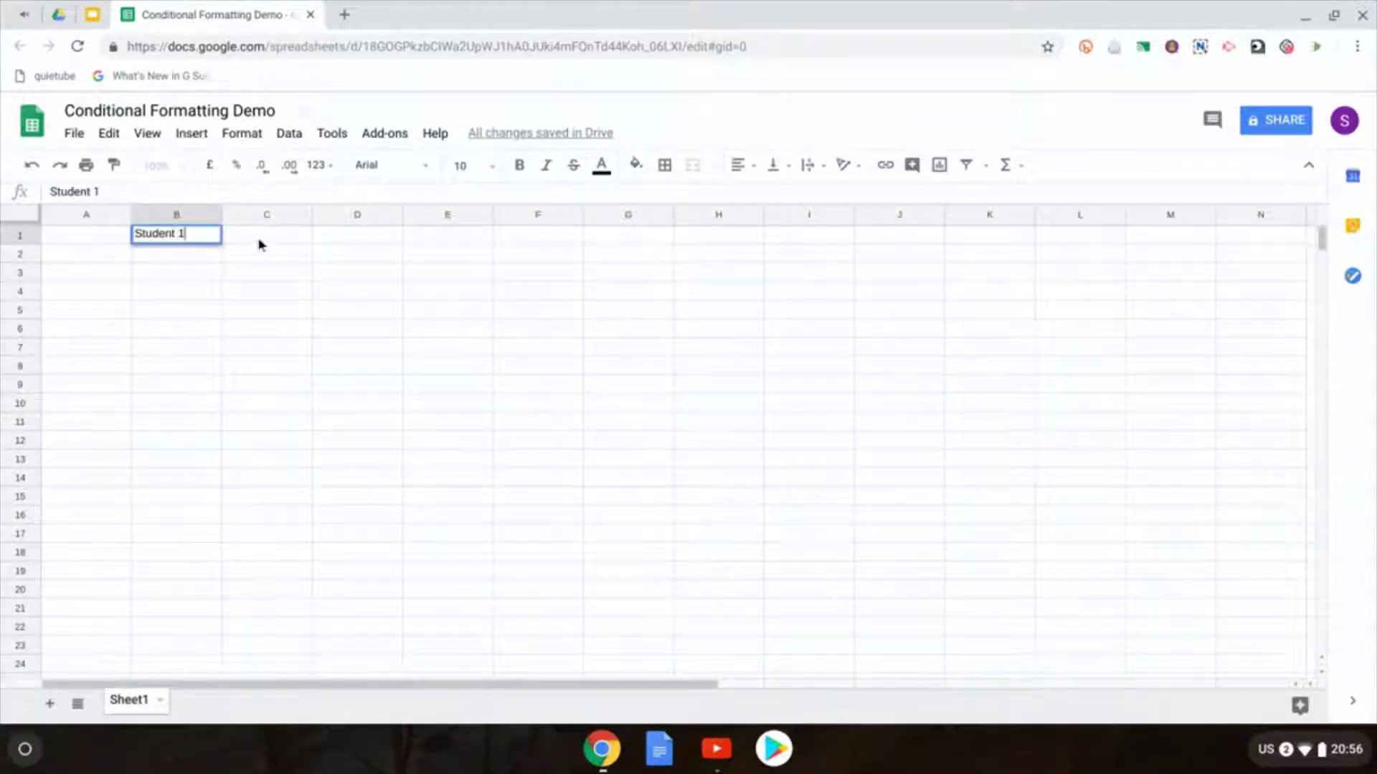
{"action": "left_click", "coordinate": [259, 241]}
{"action": "type", "text": "Student 2"}
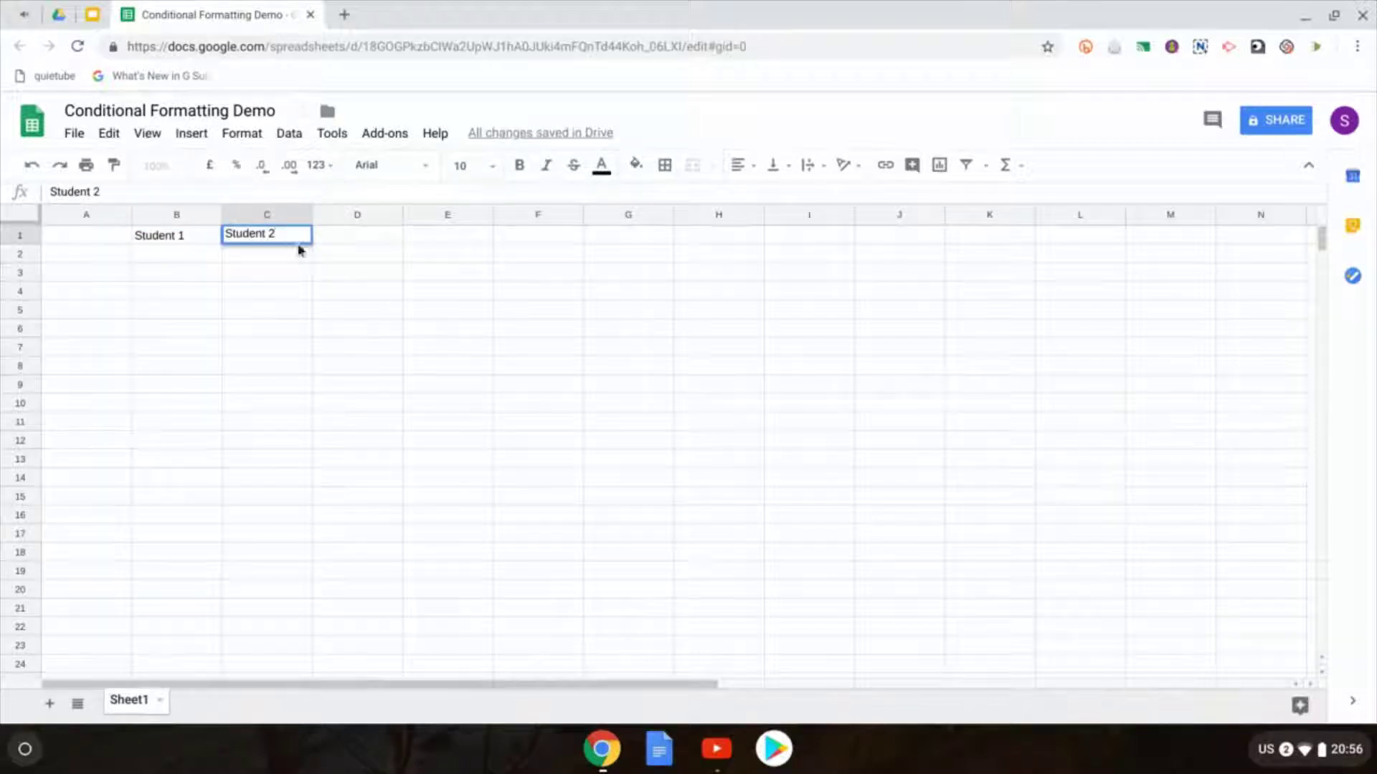
{"action": "left_click", "coordinate": [344, 242]}
{"action": "type", "text": "Student 3"}
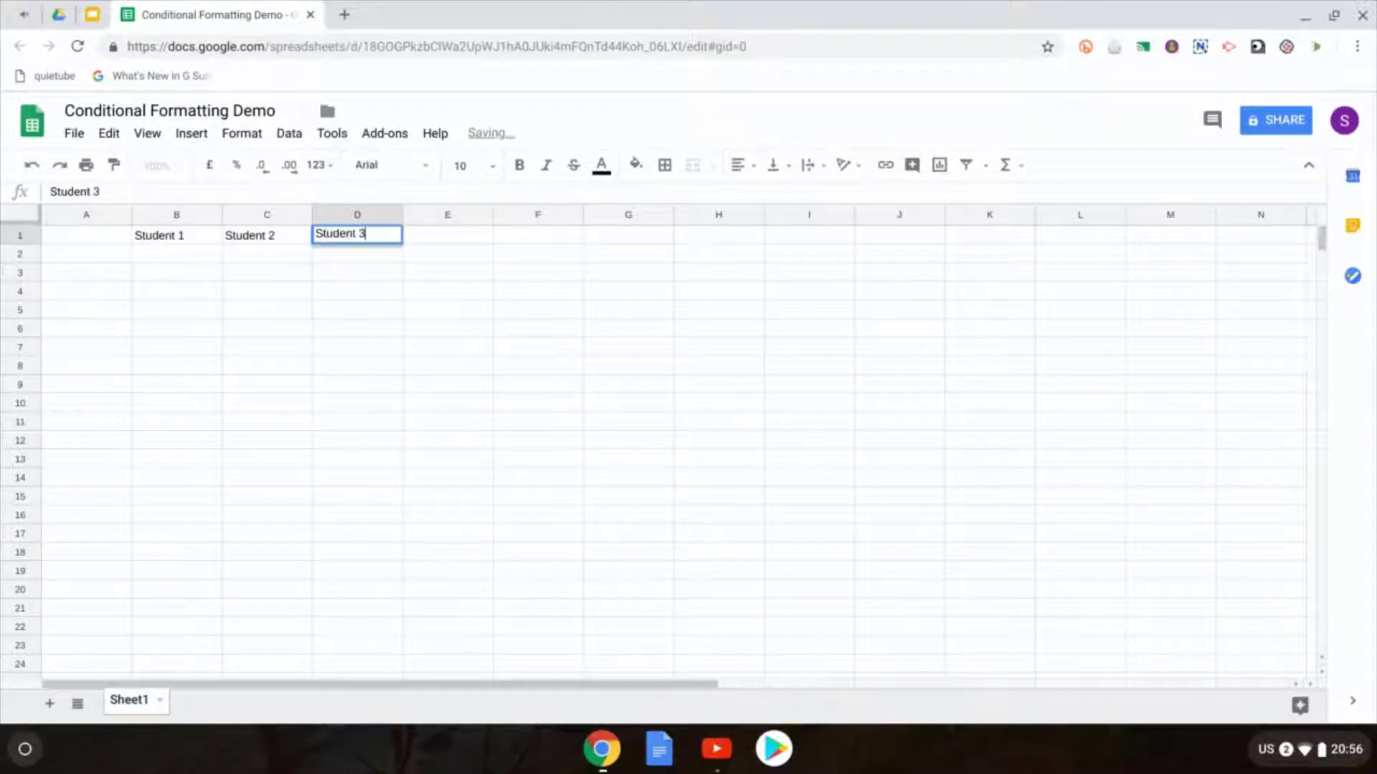
{"action": "left_click_drag", "start_coordinate": [188, 240], "coordinate": [352, 239]}
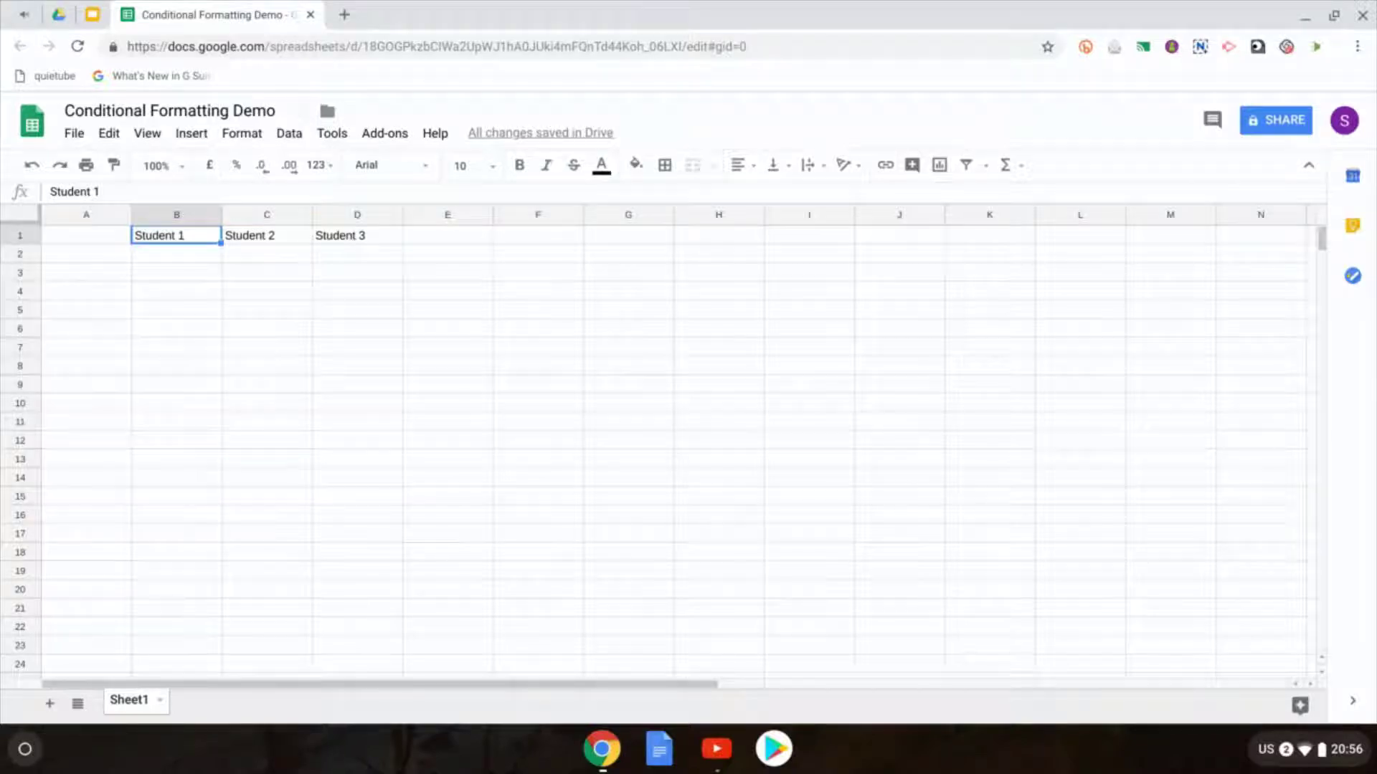
{"action": "left_click_drag", "start_coordinate": [185, 238], "coordinate": [351, 237]}
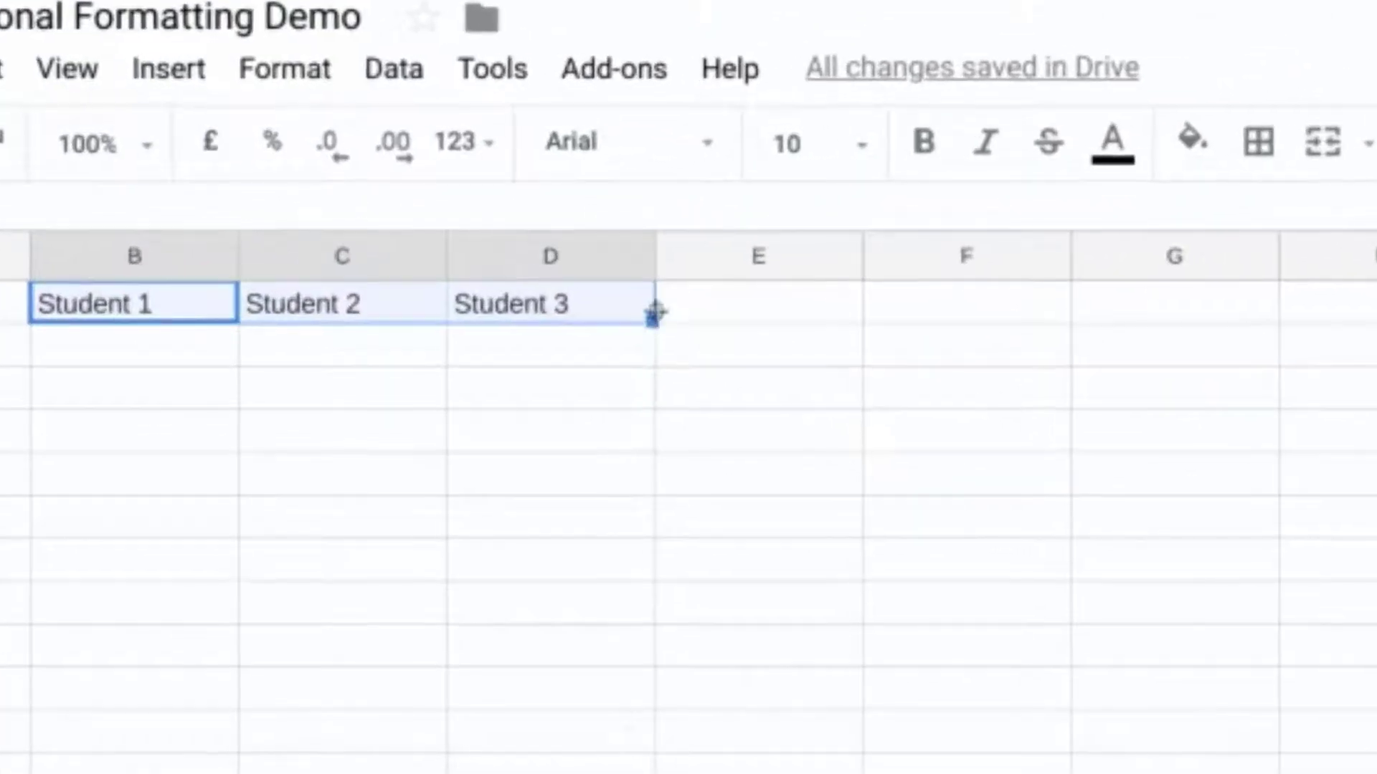
{"action": "left_click_drag", "start_coordinate": [653, 322], "coordinate": [1158, 337]}
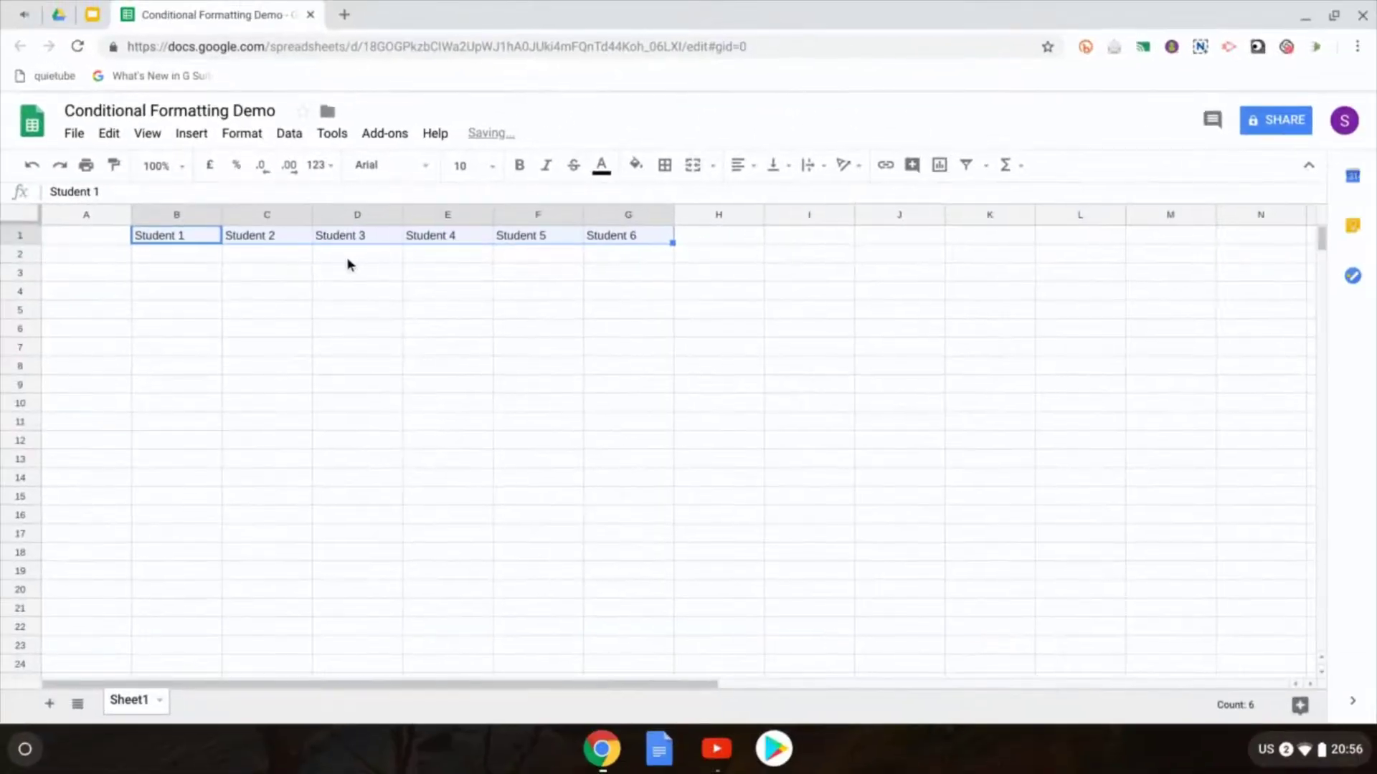
{"action": "left_click", "coordinate": [75, 256]}
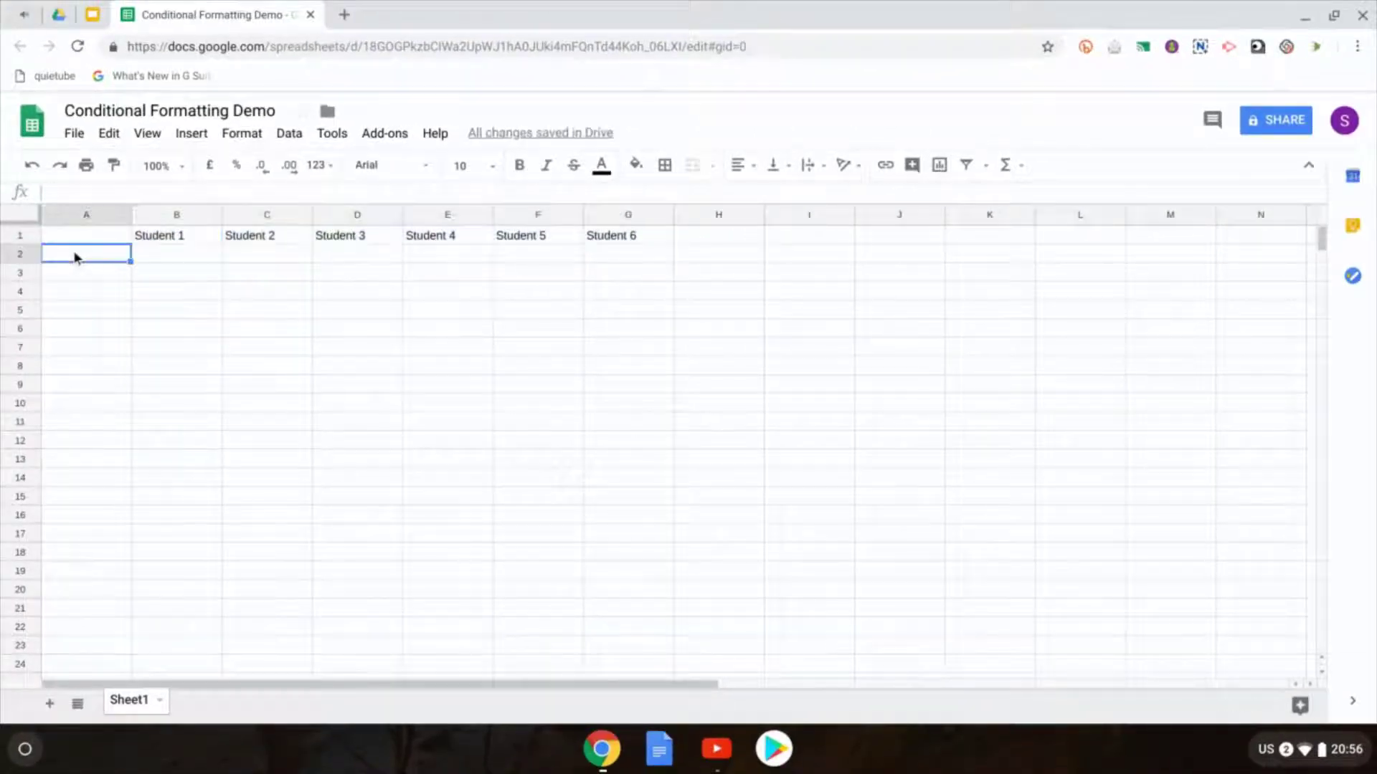
Step: Label cells A2:A4 as Test a, Test b and Test c
{"action": "type", "text": "Test a"}
{"action": "key", "text": "Return"}
{"action": "type", "text": "Test"}
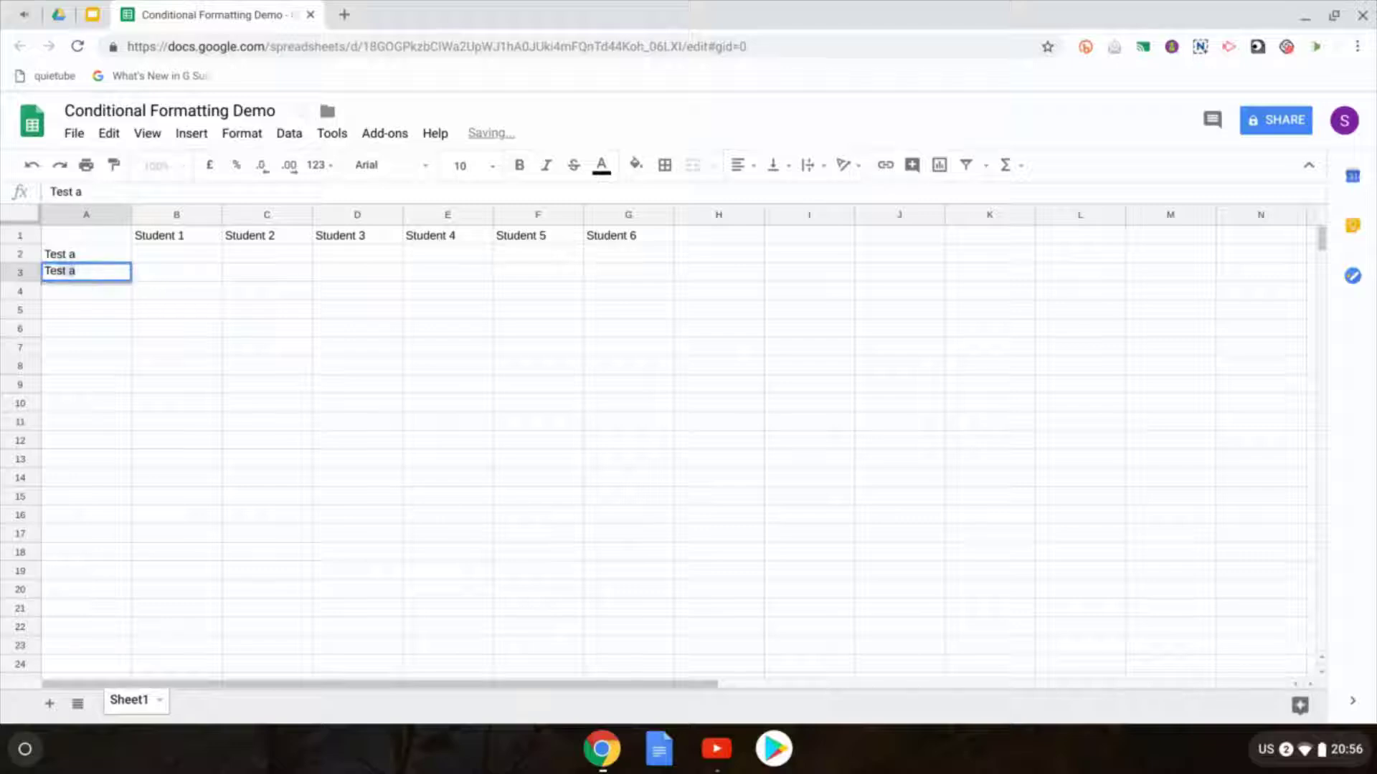
{"action": "key", "text": "Return"}
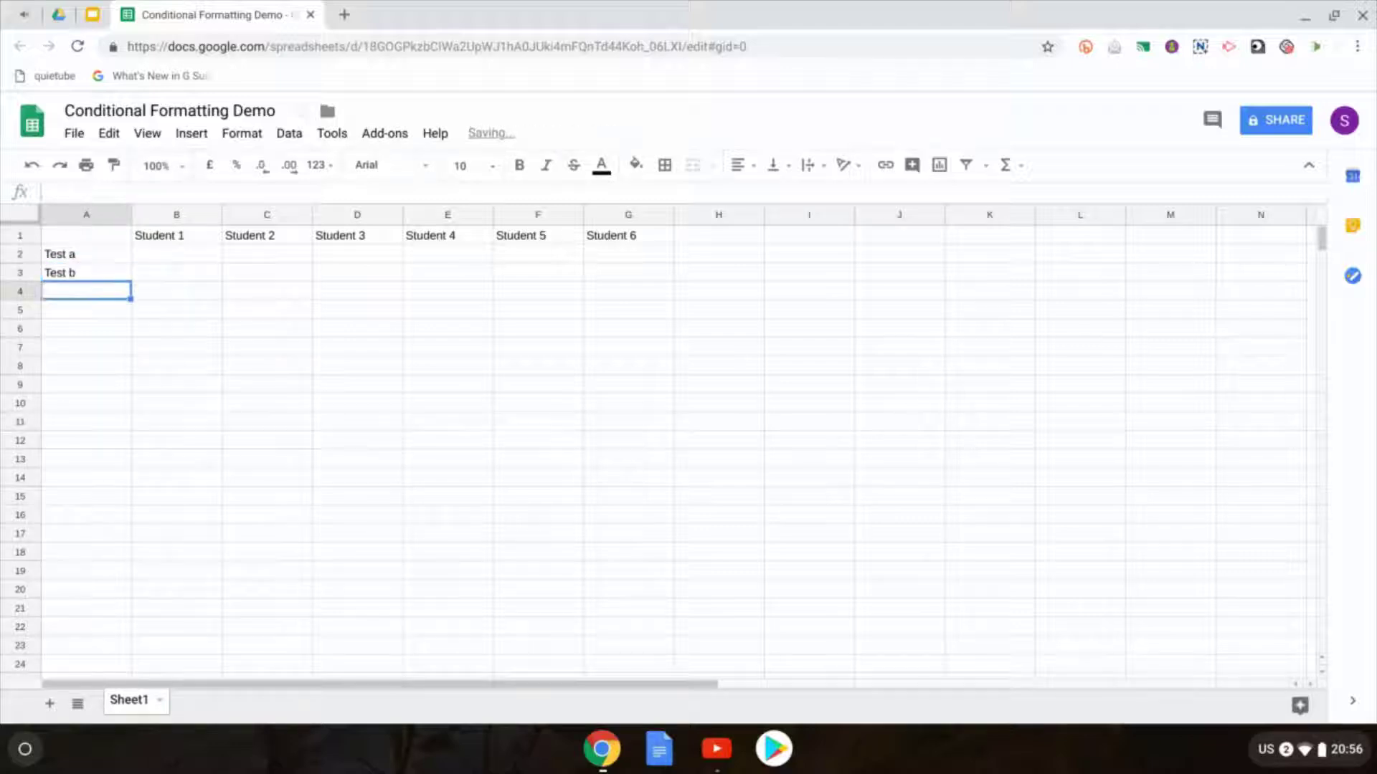
{"action": "type", "text": "Test c"}
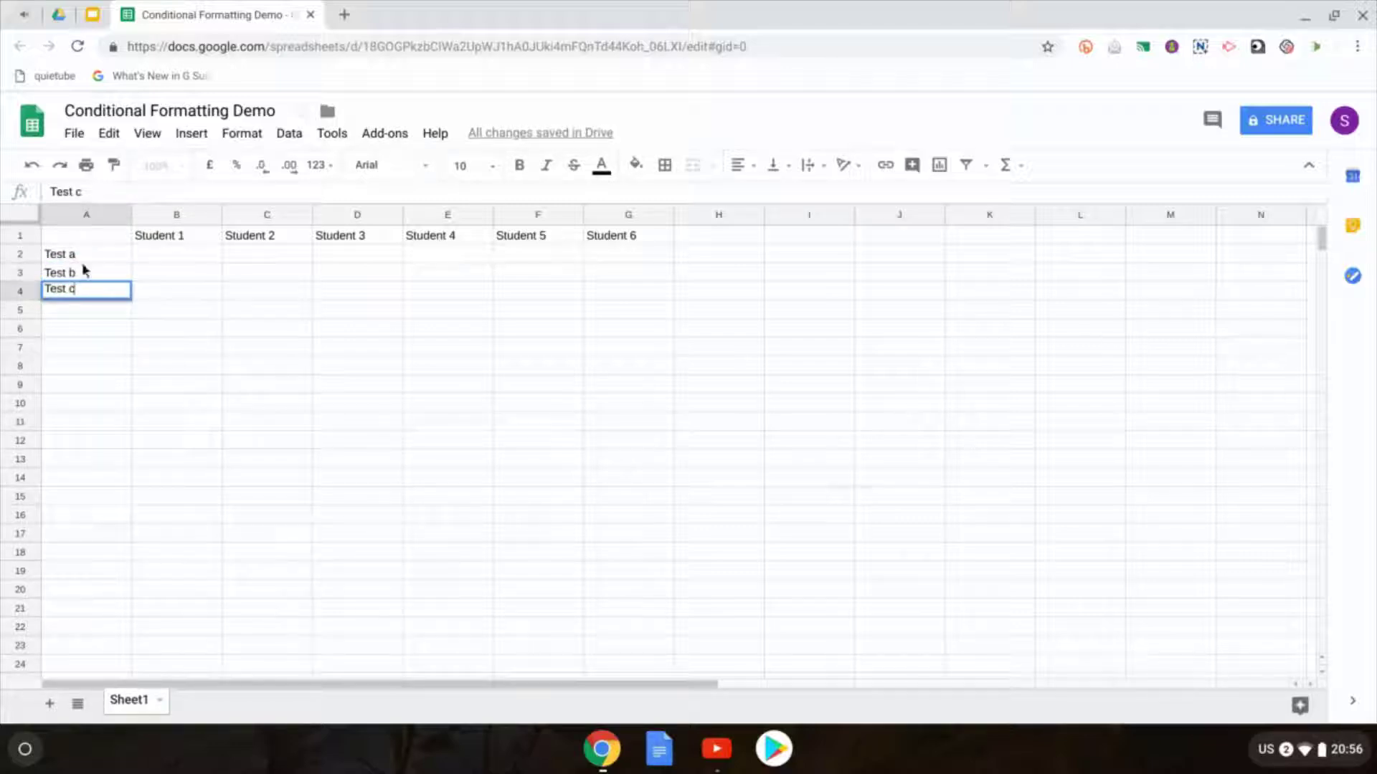
{"action": "left_click", "coordinate": [81, 260]}
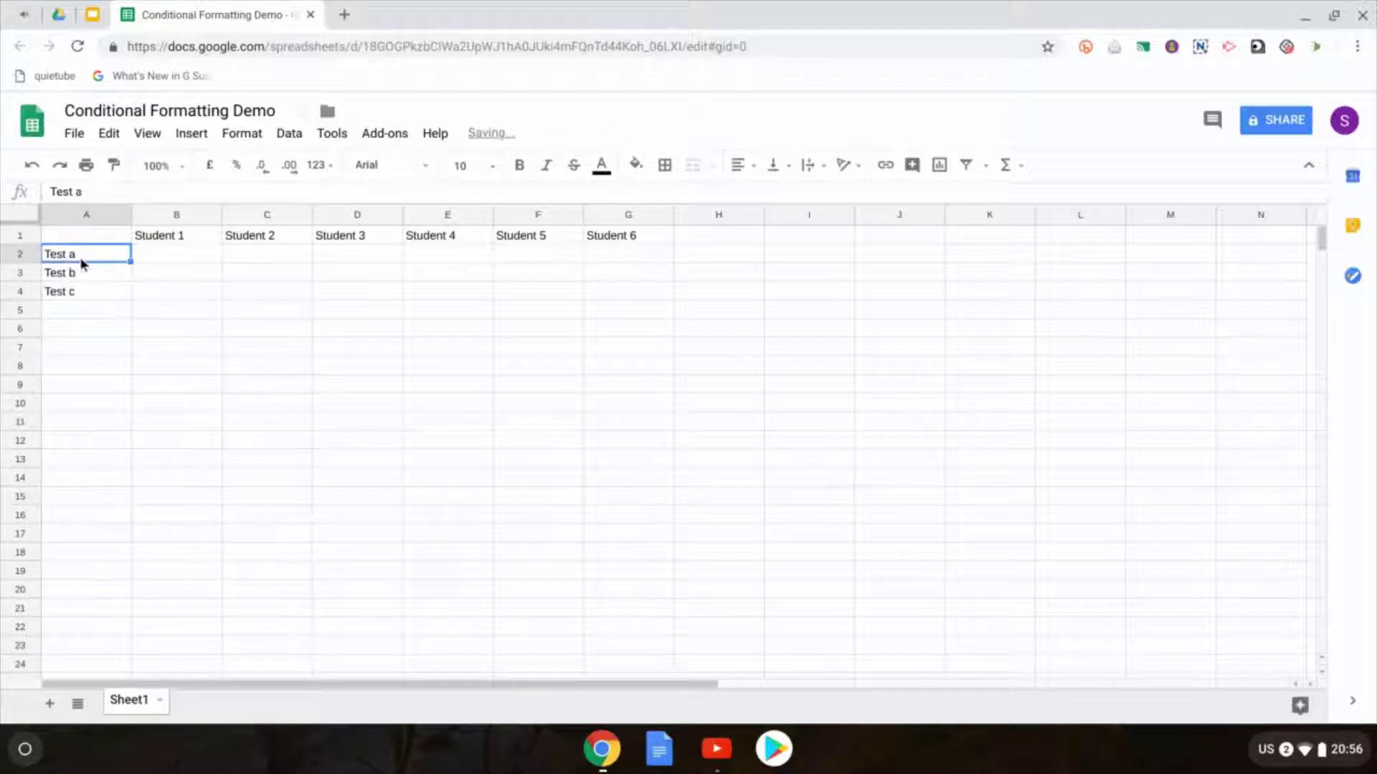
{"action": "left_click_drag", "start_coordinate": [82, 258], "coordinate": [87, 296]}
{"action": "left_click", "coordinate": [88, 309]}
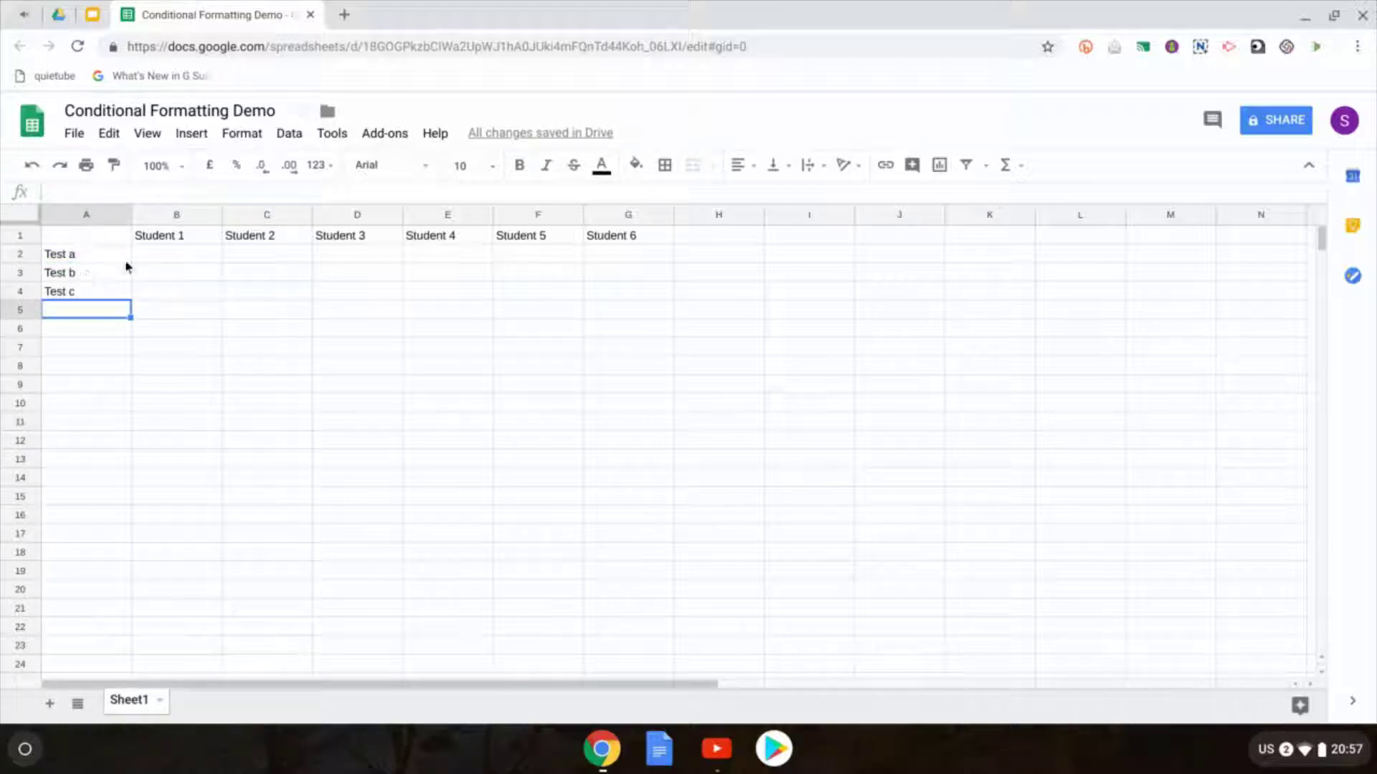
Step: Enter the Test a grades a, a, b, c, a, b across B2:G2
{"action": "left_click", "coordinate": [171, 259]}
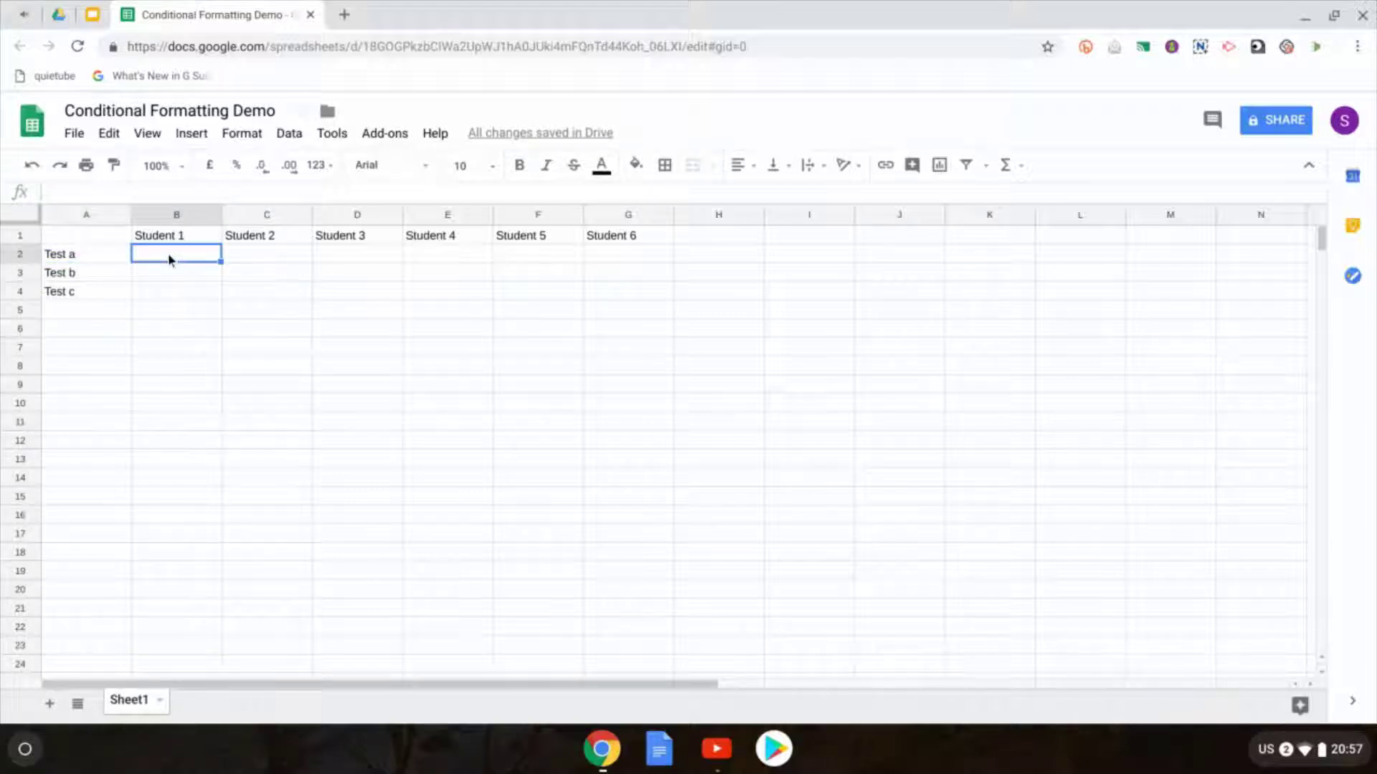
{"action": "type", "text": "a"}
{"action": "left_click", "coordinate": [283, 260]}
{"action": "type", "text": "a"}
{"action": "left_click", "coordinate": [345, 262]}
{"action": "type", "text": "b"}
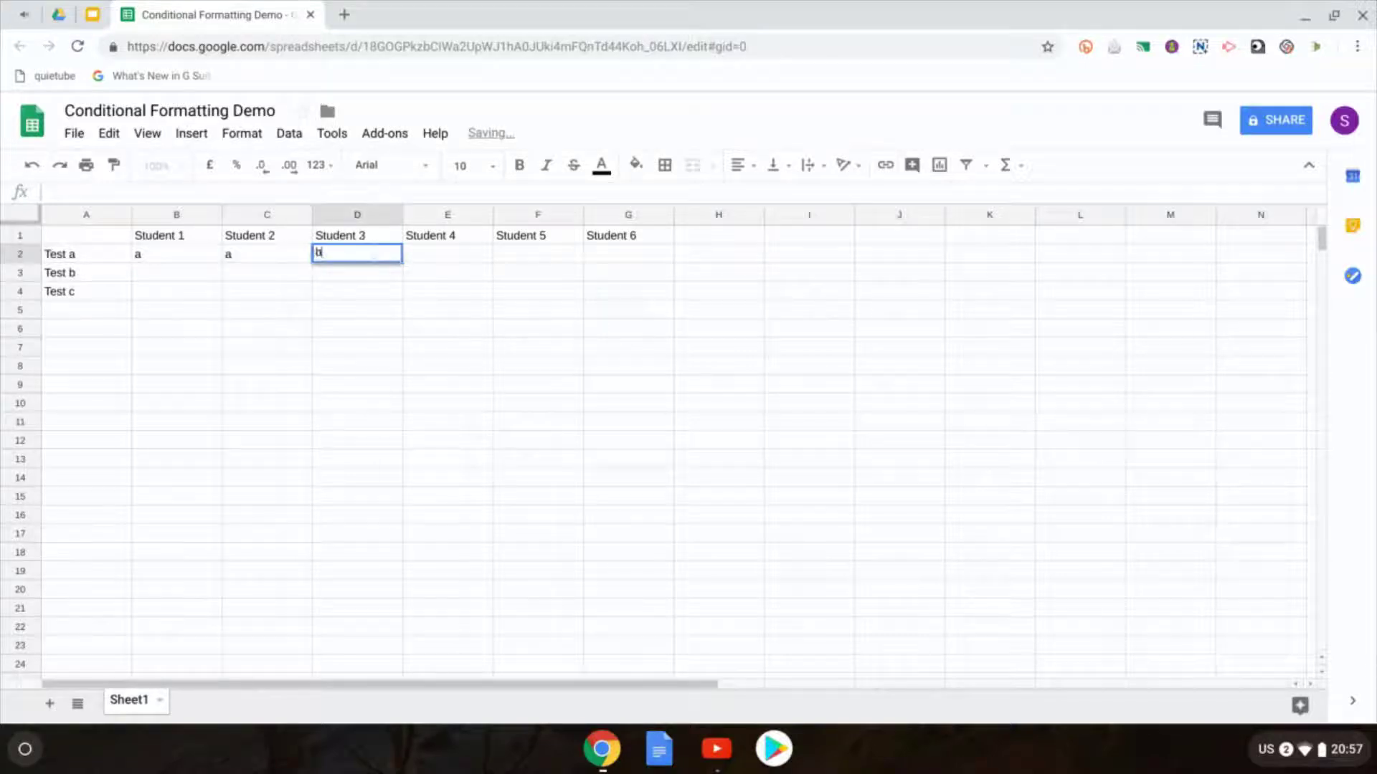
{"action": "left_click", "coordinate": [437, 257]}
{"action": "type", "text": "c"}
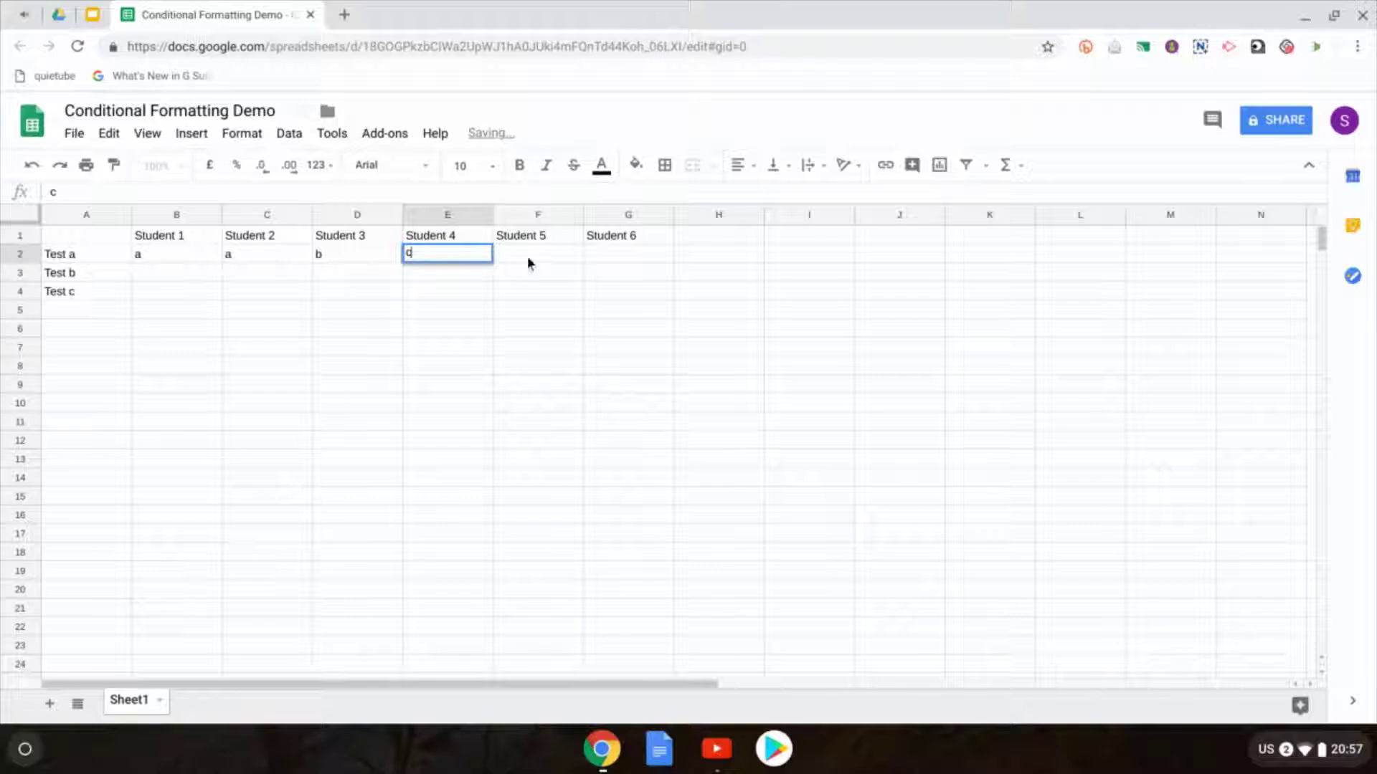
{"action": "left_click", "coordinate": [527, 256]}
{"action": "type", "text": "a"}
{"action": "left_click", "coordinate": [614, 261]}
{"action": "type", "text": "b"}
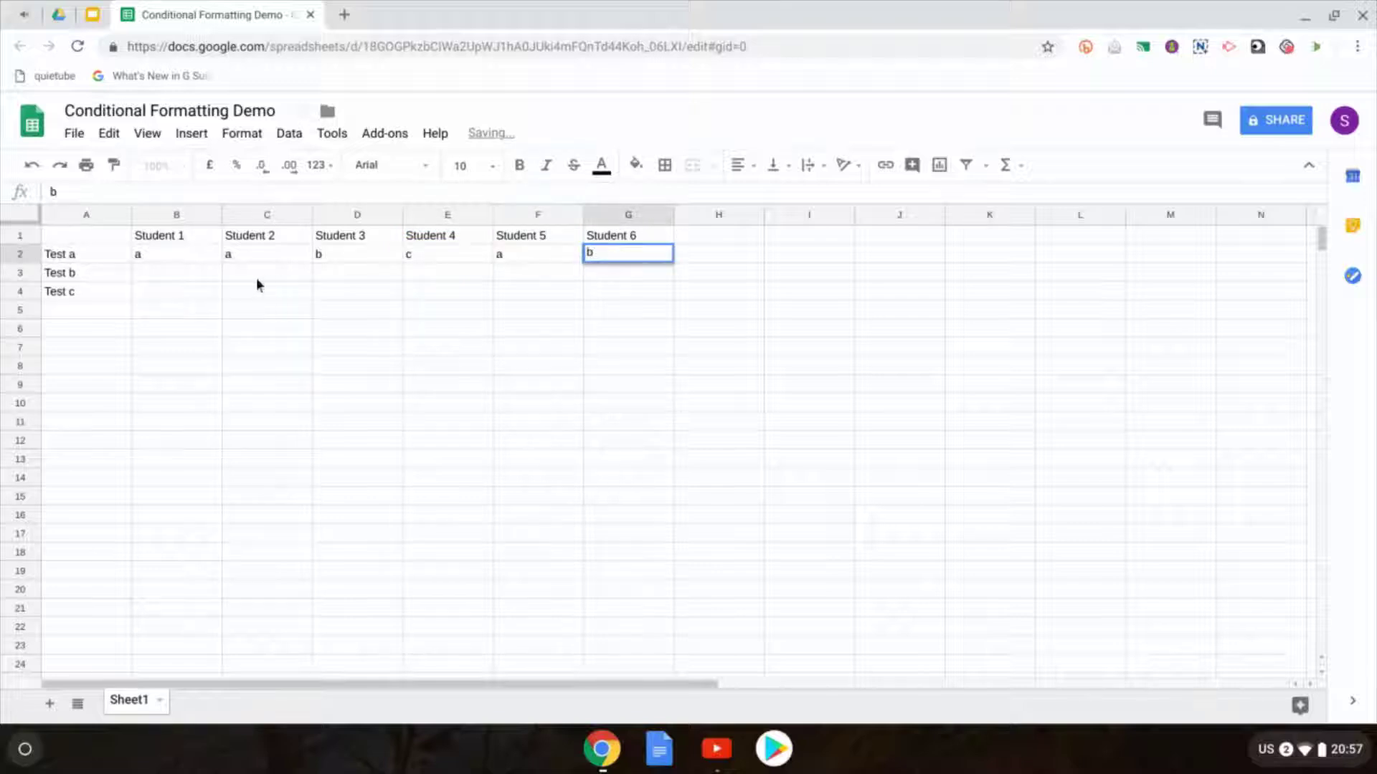
Step: Give every student b for Test b and fill the Test c grades across B4:G4
{"action": "left_click", "coordinate": [201, 280]}
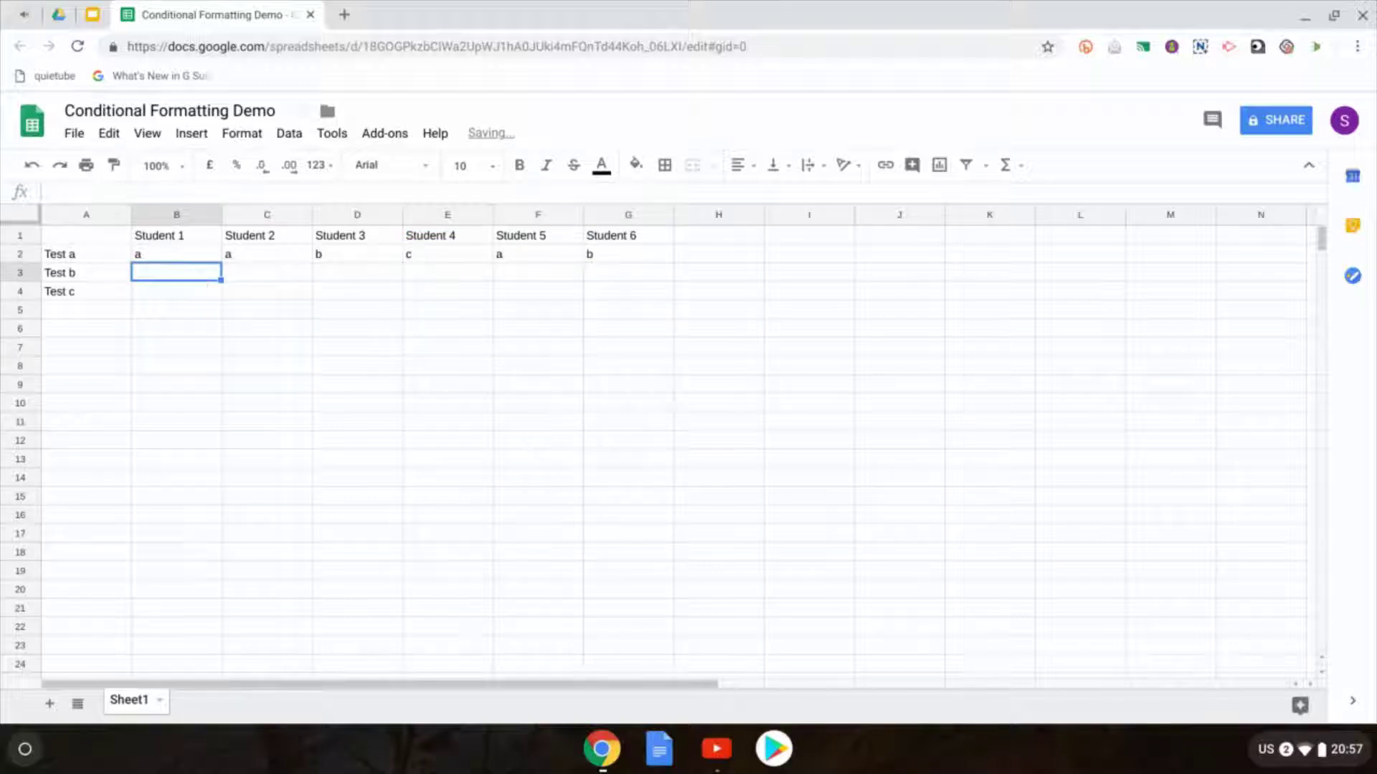
{"action": "type", "text": "b"}
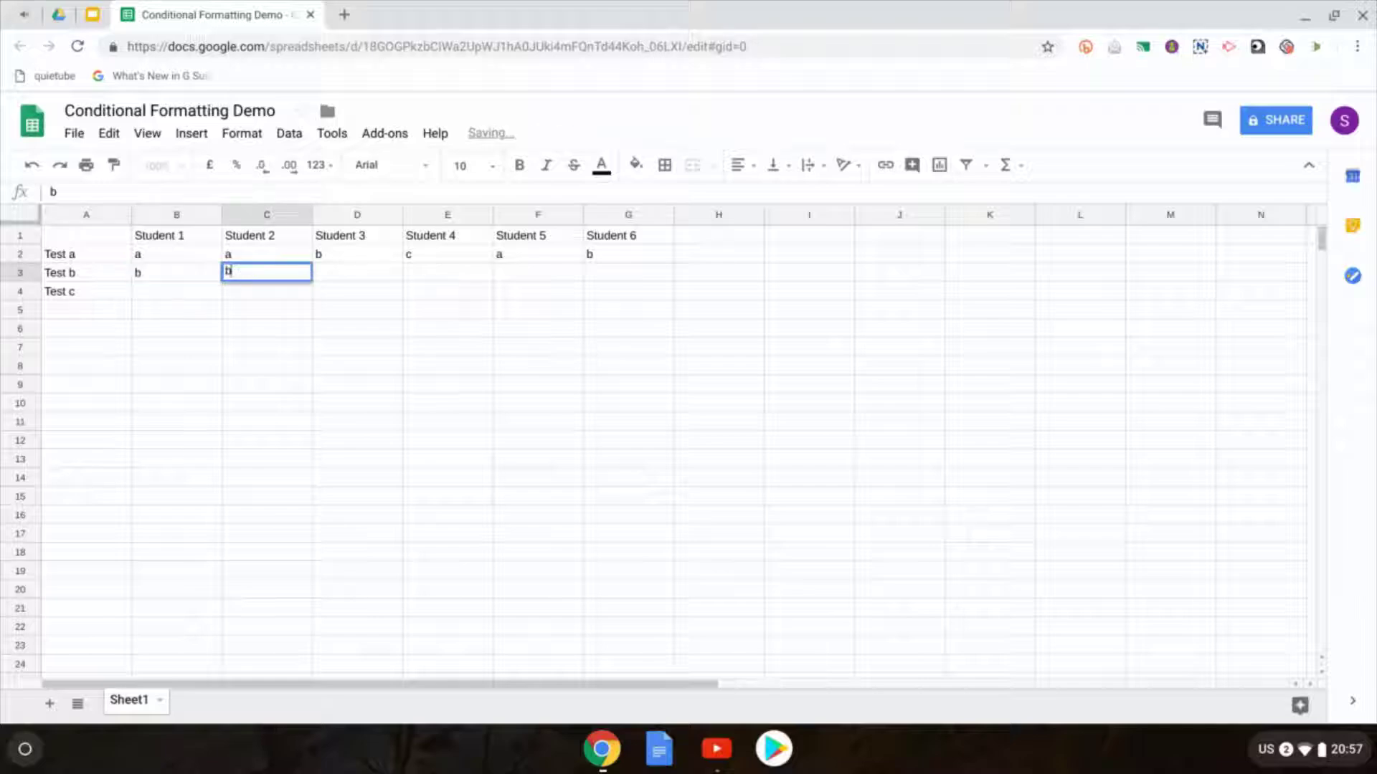
{"action": "type", "text": "\tb\tb\tb\tb\tb"}
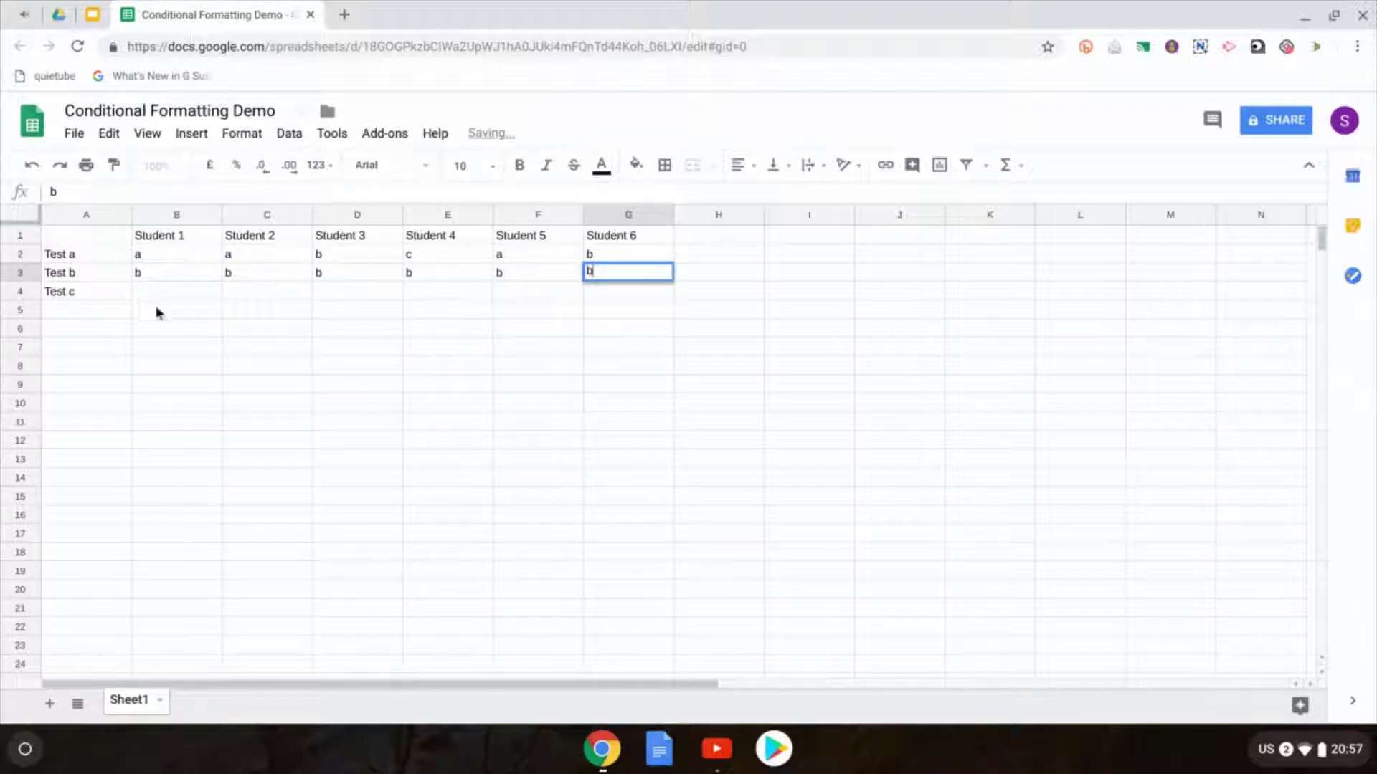
{"action": "left_click", "coordinate": [178, 291]}
{"action": "type", "text": "f"}
{"action": "key", "text": "Tab"}
{"action": "type", "text": "d"}
{"action": "key", "text": "Tab"}
{"action": "type", "text": "f"}
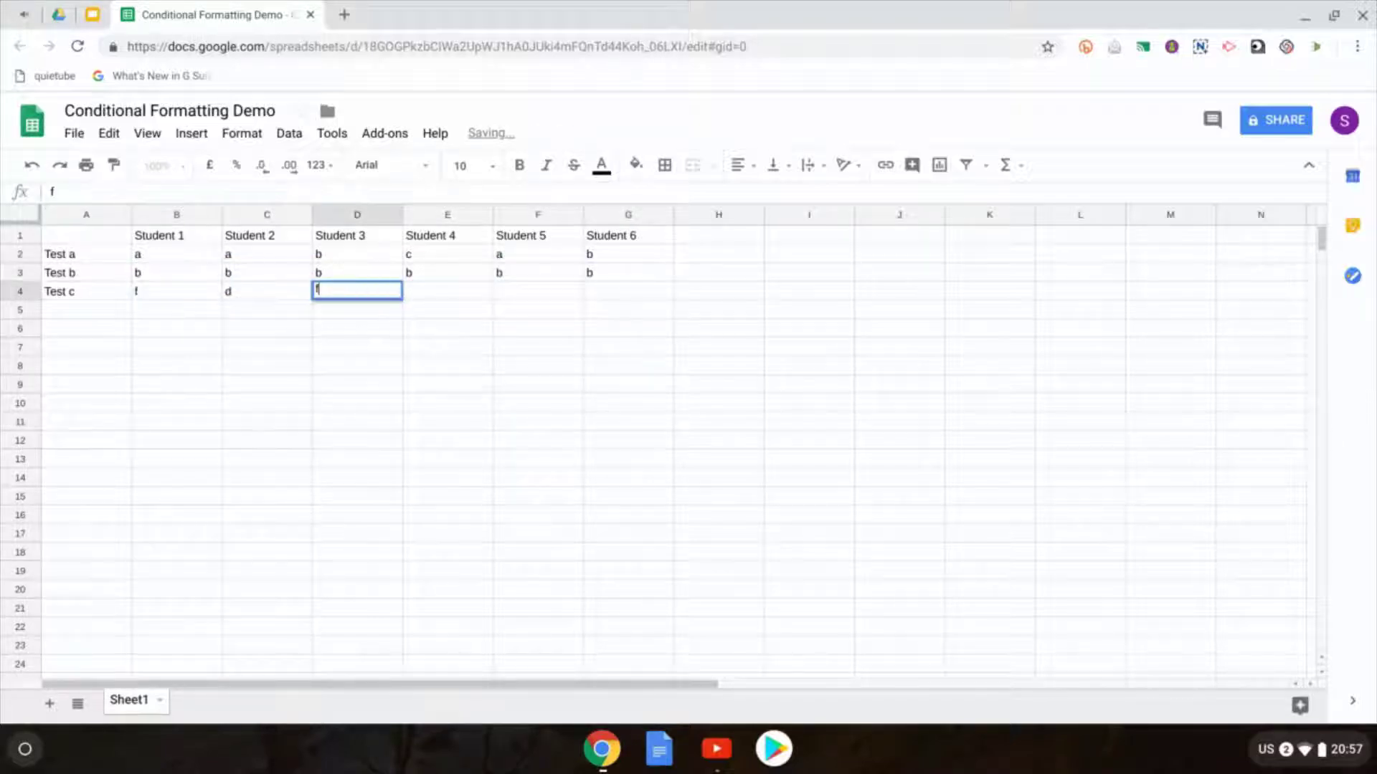
{"action": "key", "text": "Tab"}
{"action": "type", "text": "Student 4"}
{"action": "key", "text": "Tab"}
{"action": "key", "text": "shift+Tab"}
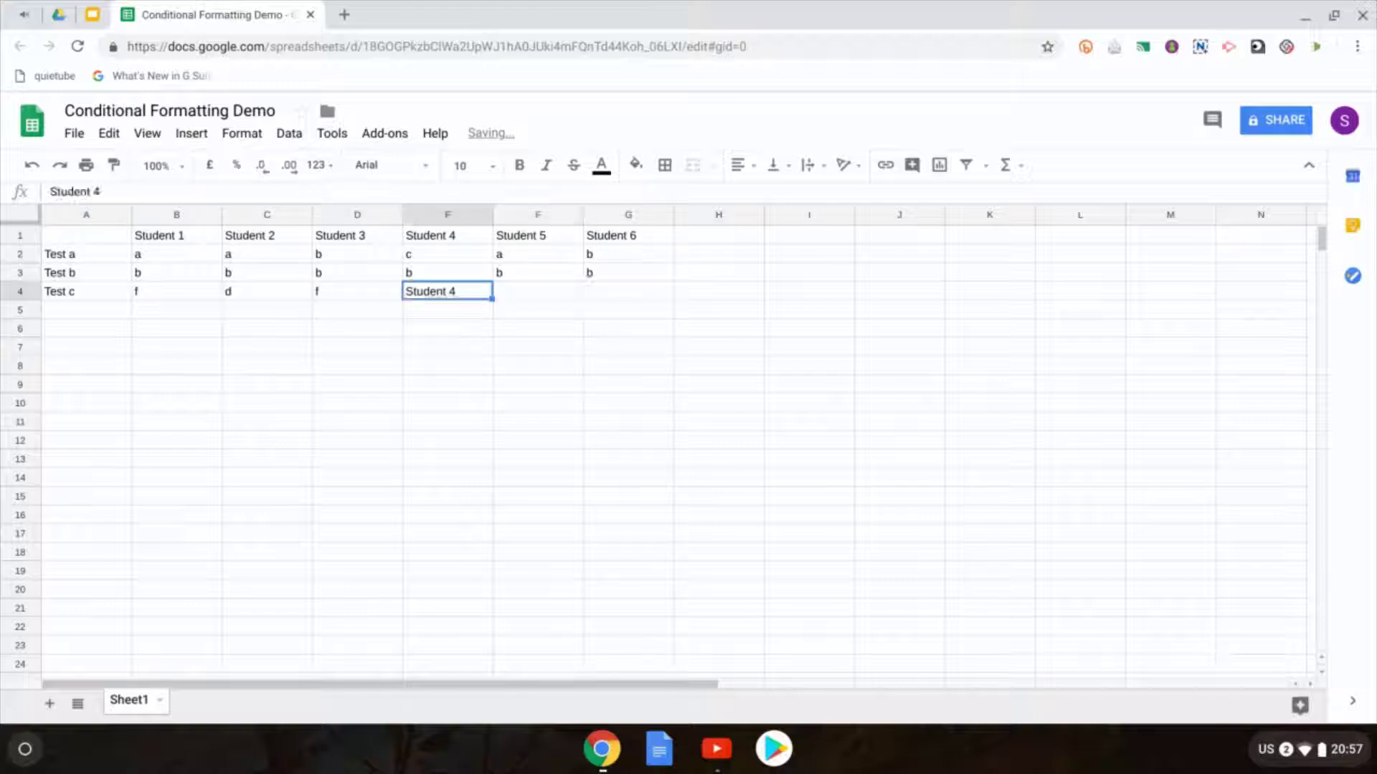
{"action": "type", "text": "b"}
{"action": "key", "text": "Tab"}
{"action": "type", "text": "b"}
{"action": "key", "text": "Tab"}
{"action": "type", "text": "f"}
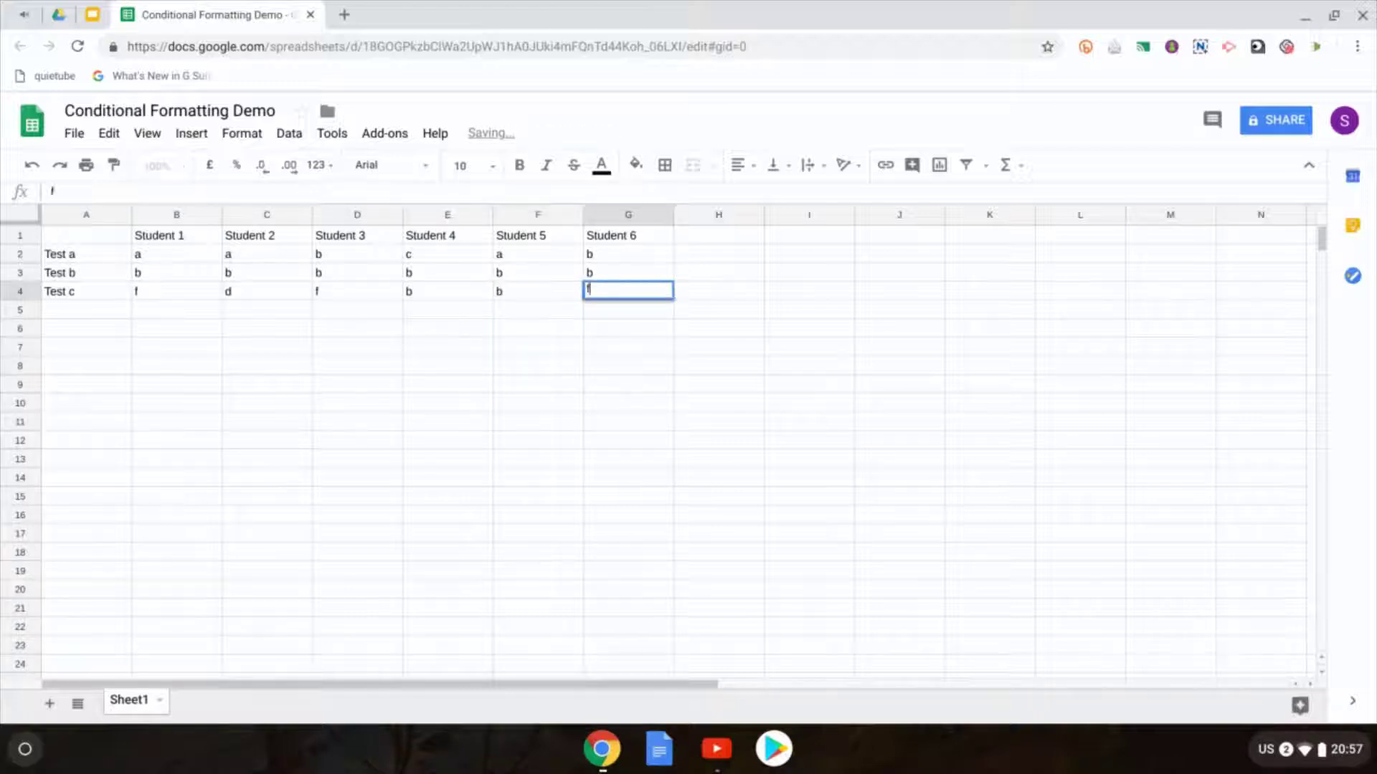
{"action": "key", "text": "Tab"}
{"action": "left_click", "coordinate": [718, 328]}
{"action": "left_click", "coordinate": [25, 218]}
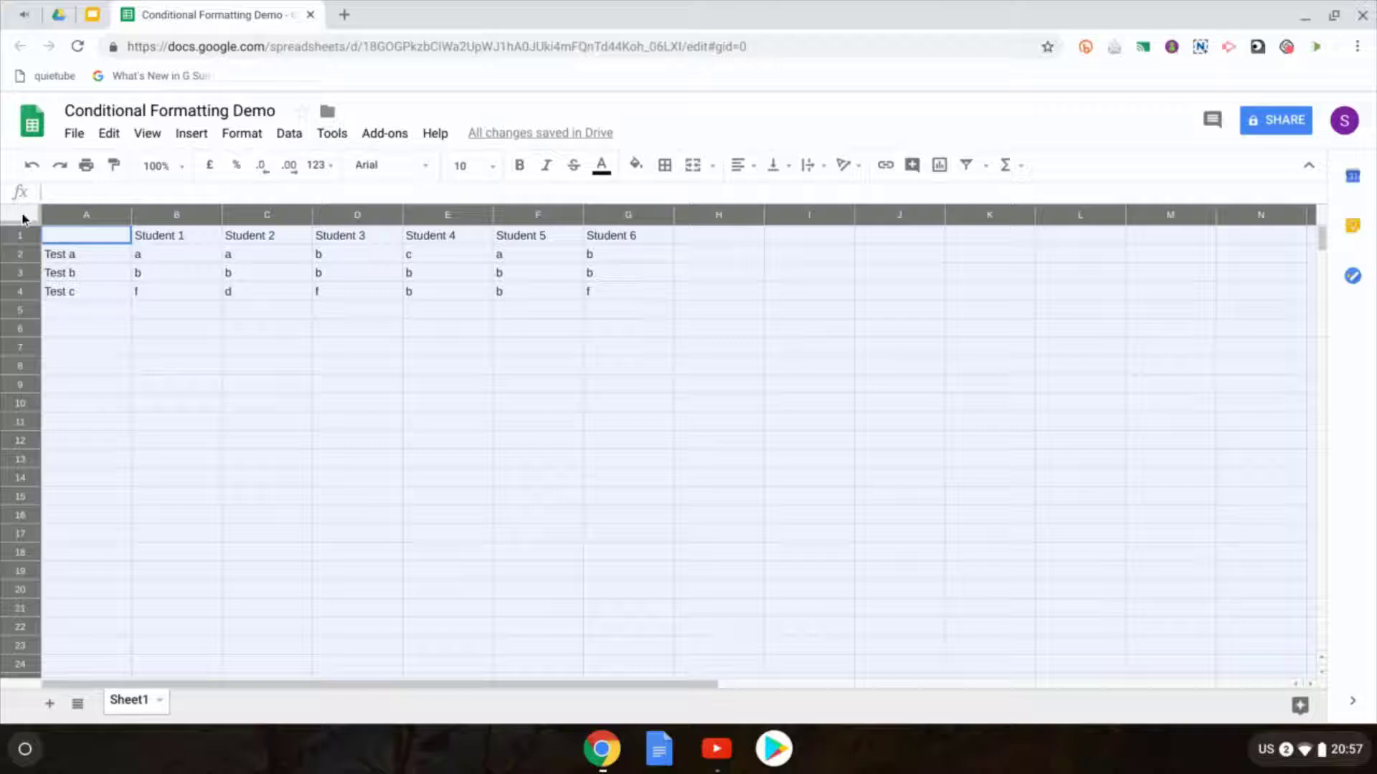
Step: Set the sheet's font to Comfortaa size 18 and widen the student columns so headers fit
{"action": "left_click", "coordinate": [429, 169]}
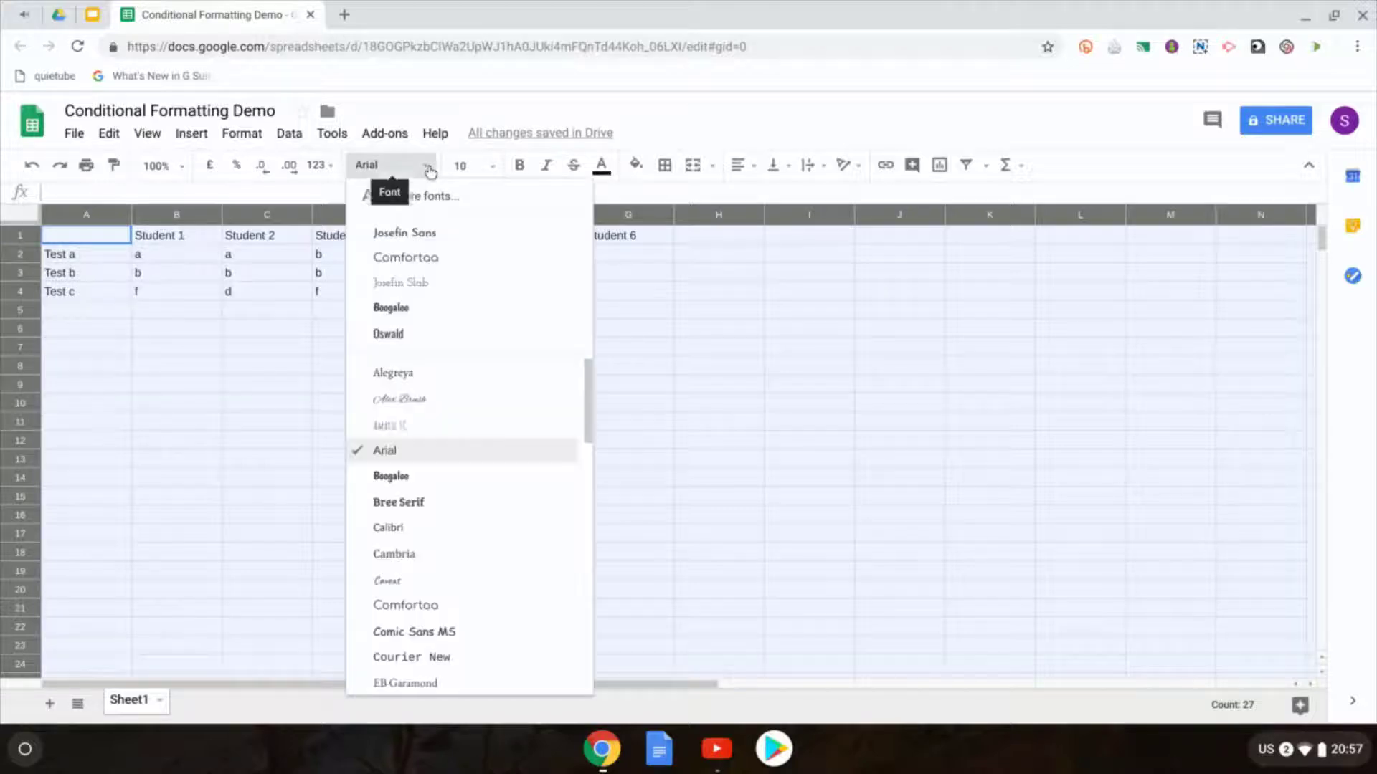
{"action": "left_click", "coordinate": [430, 259]}
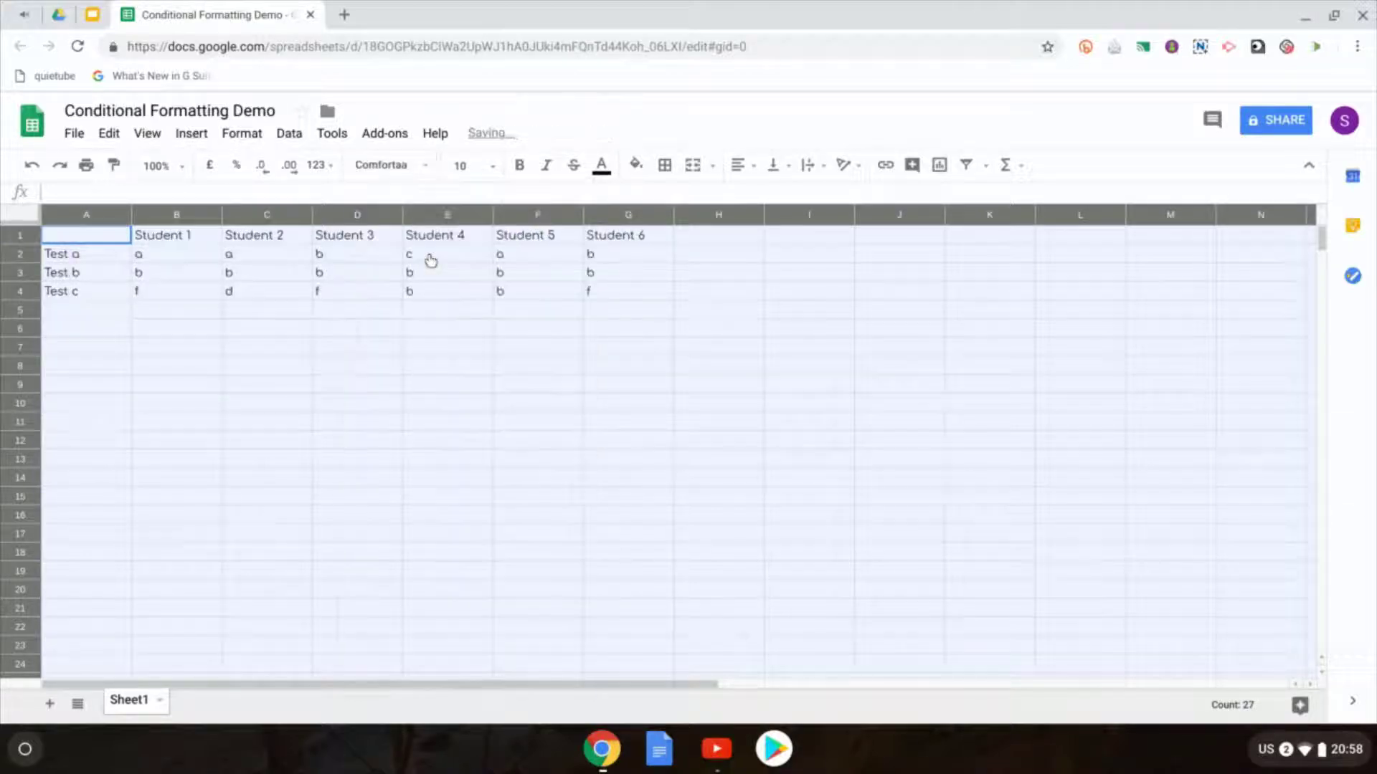
{"action": "left_click", "coordinate": [494, 169]}
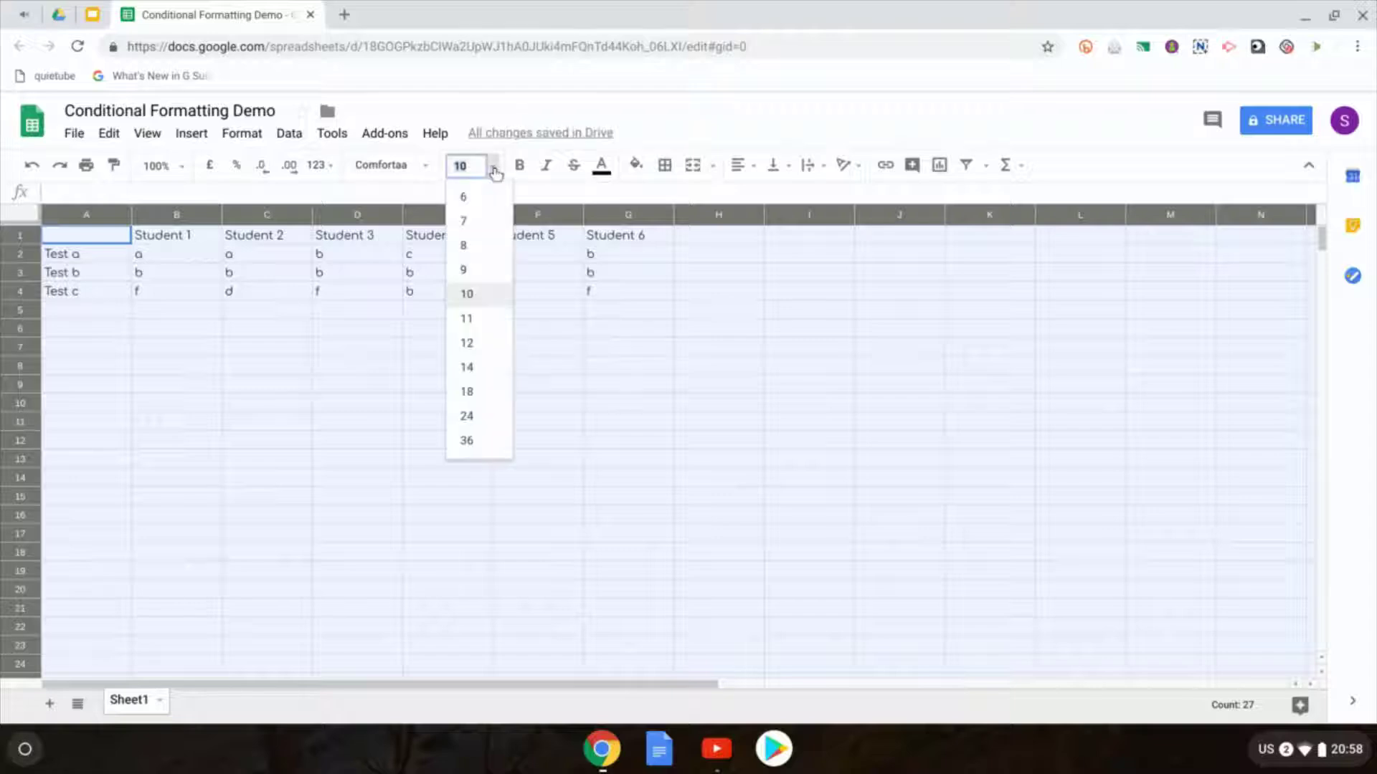
{"action": "left_click", "coordinate": [467, 392]}
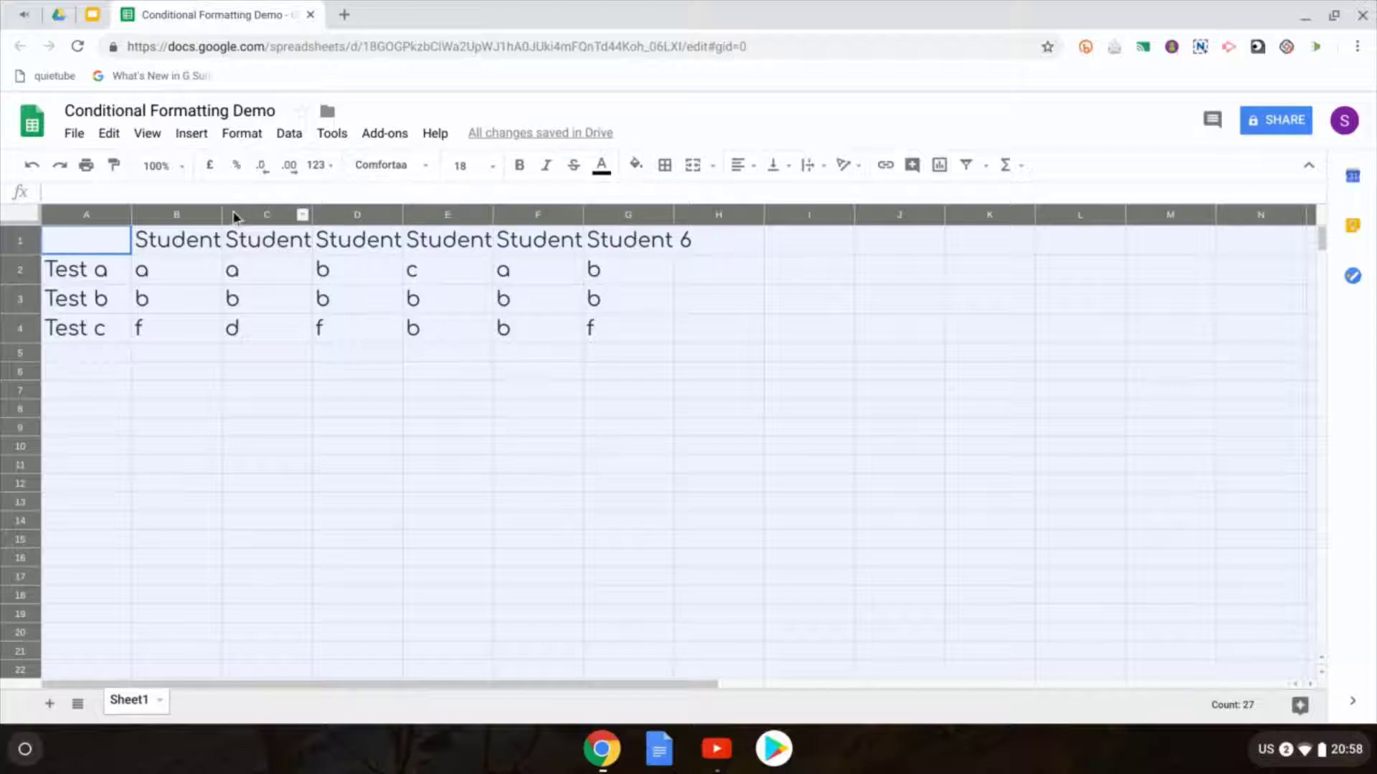
{"action": "left_click_drag", "start_coordinate": [220, 214], "coordinate": [261, 212]}
{"action": "left_click_drag", "start_coordinate": [252, 271], "coordinate": [862, 334]}
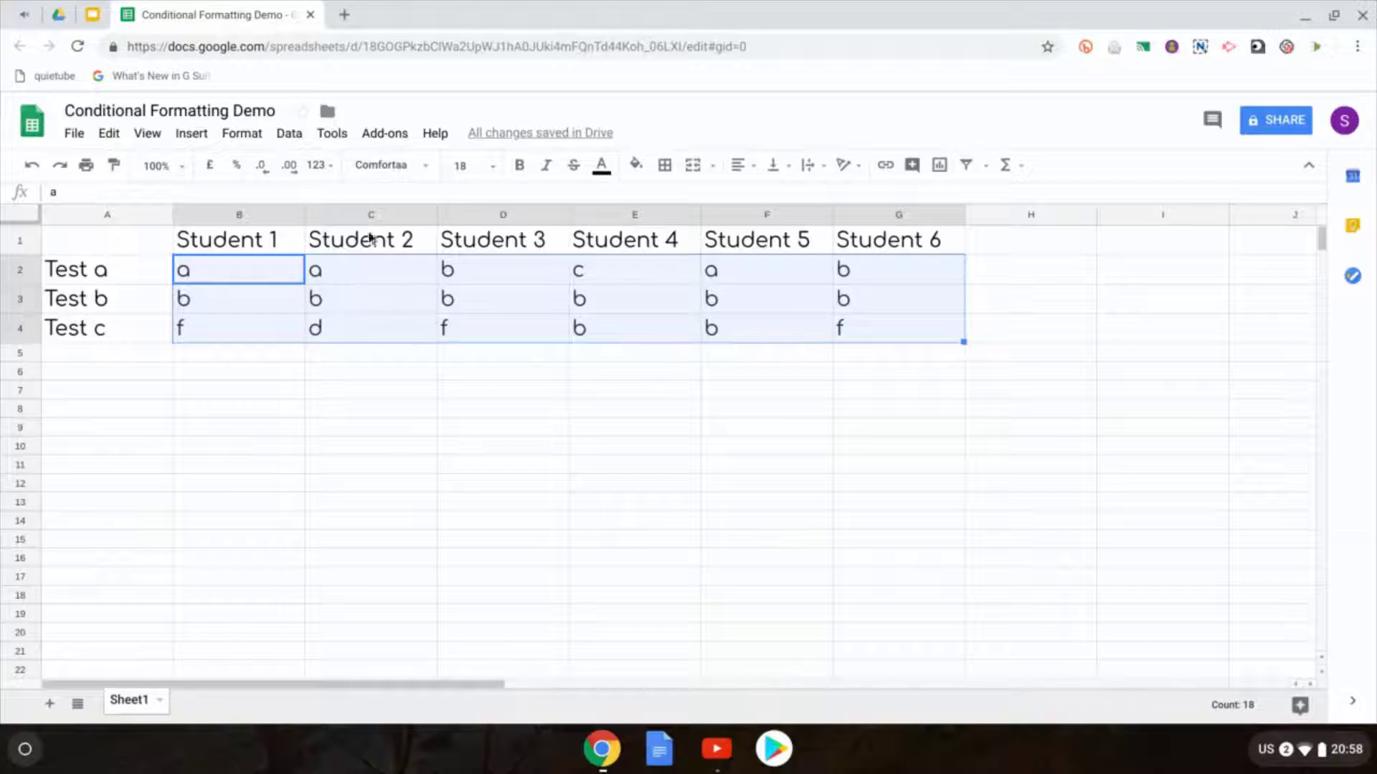
Step: Add a Text contains 'a' conditional formatting rule with the default green fill
{"action": "left_click", "coordinate": [236, 135]}
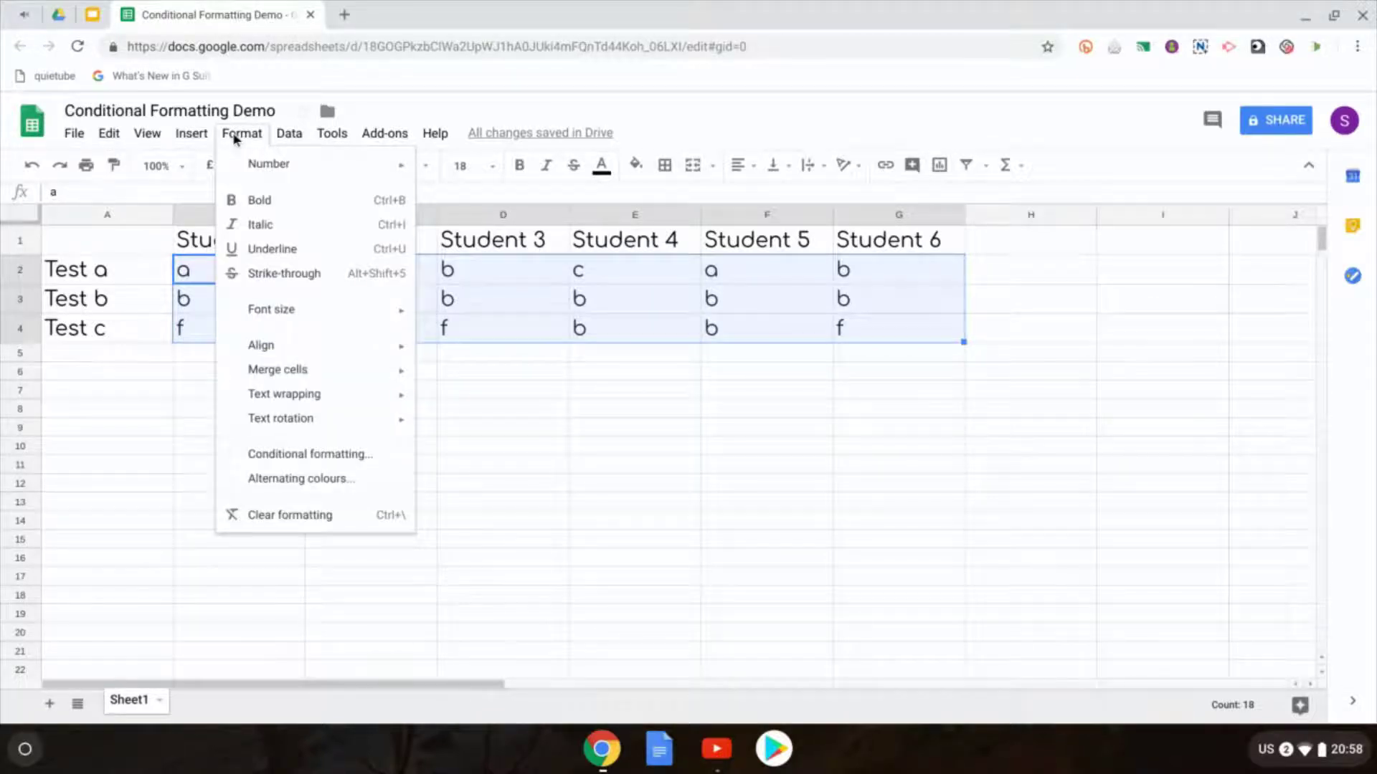
{"action": "left_click", "coordinate": [349, 459]}
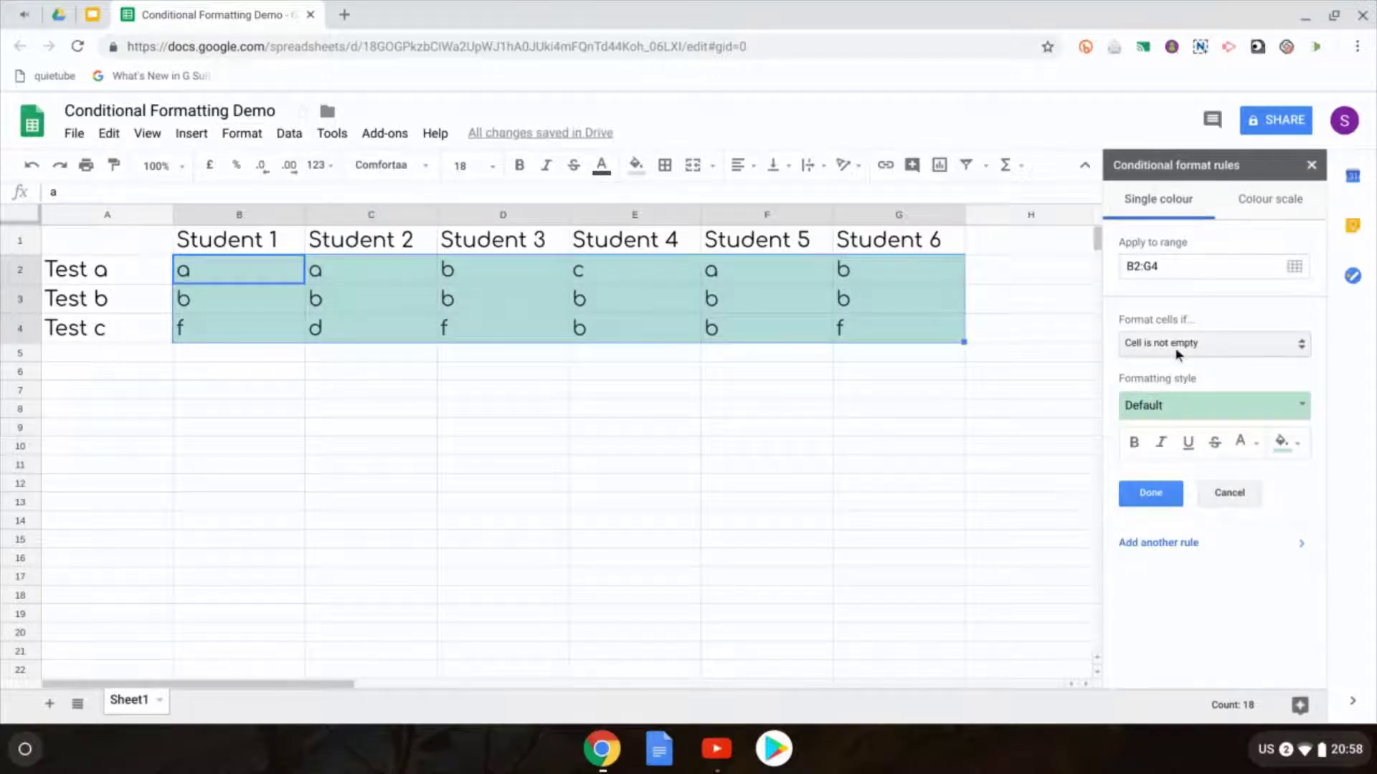
{"action": "left_click", "coordinate": [1268, 206]}
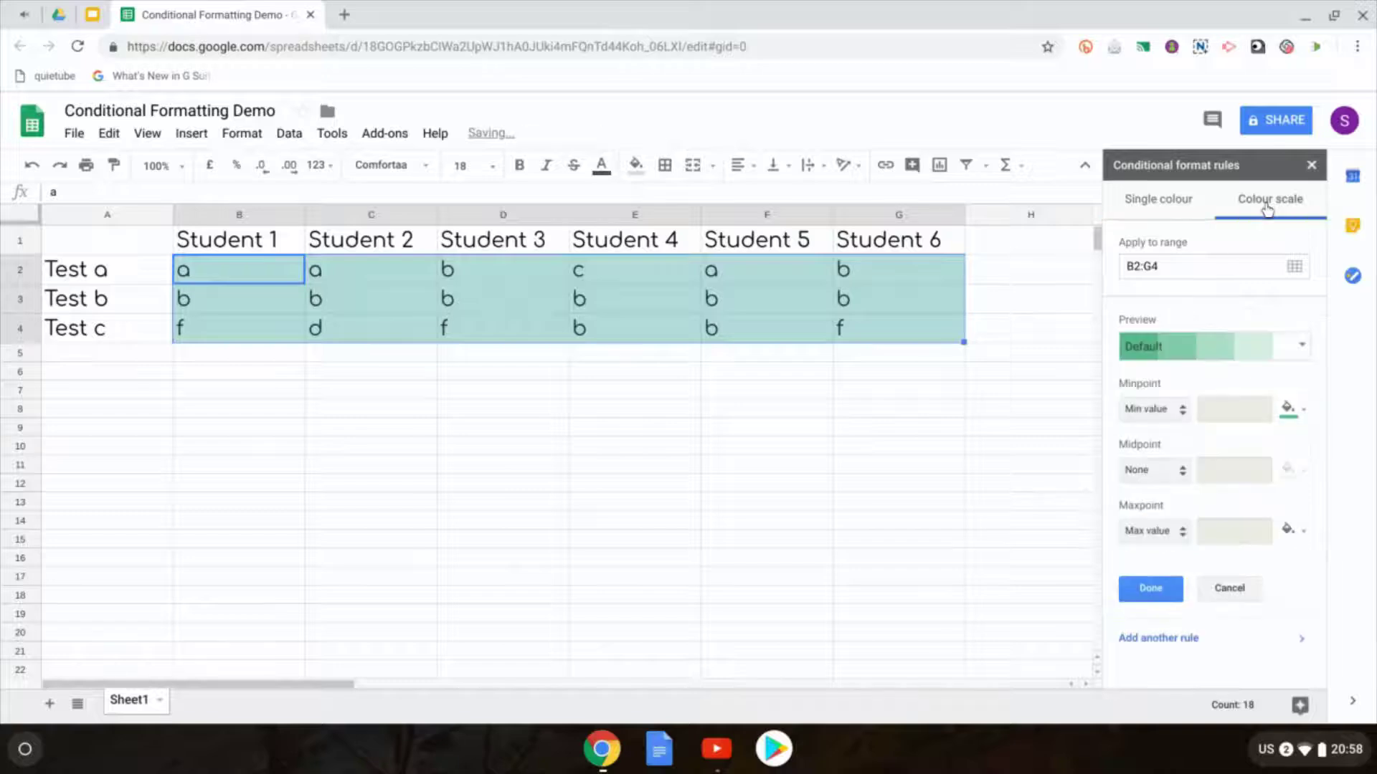
{"action": "left_click", "coordinate": [1168, 203]}
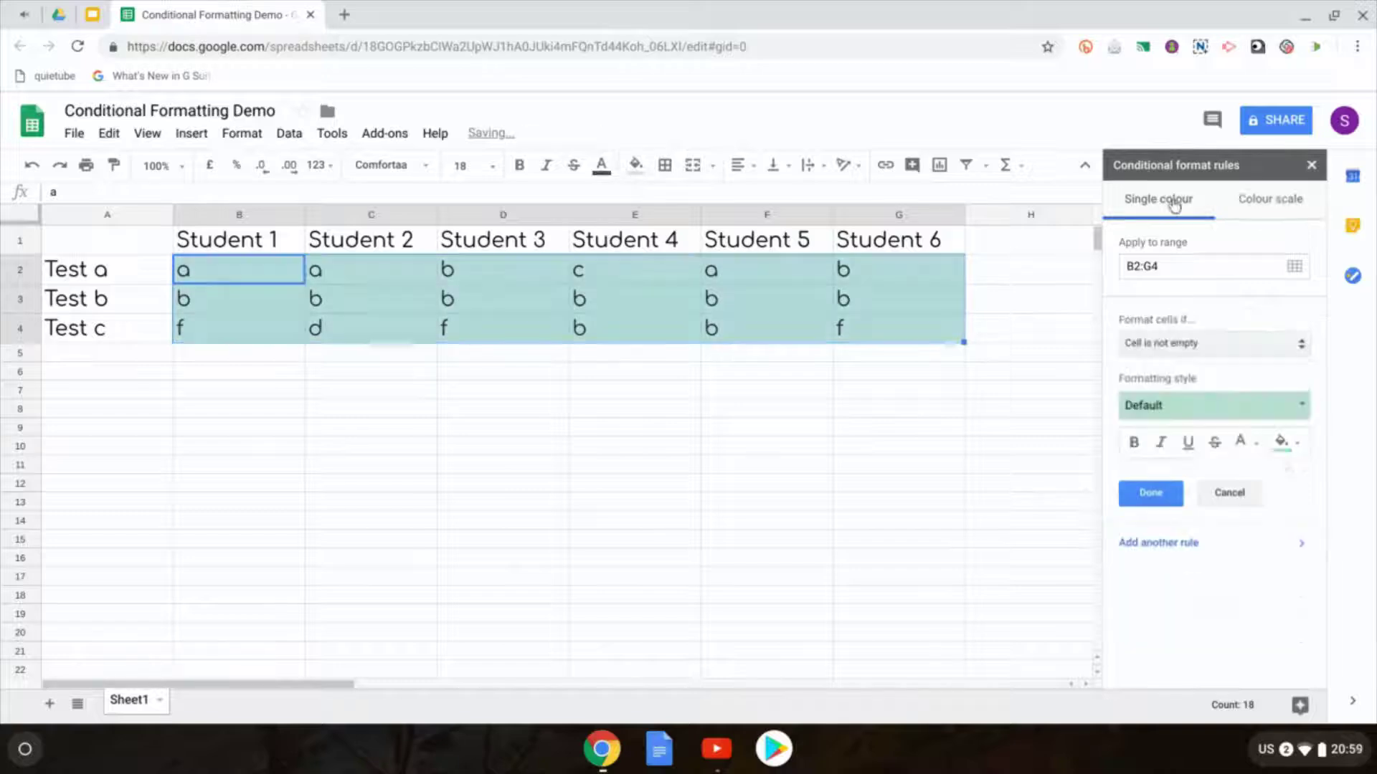
{"action": "left_click", "coordinate": [1231, 342]}
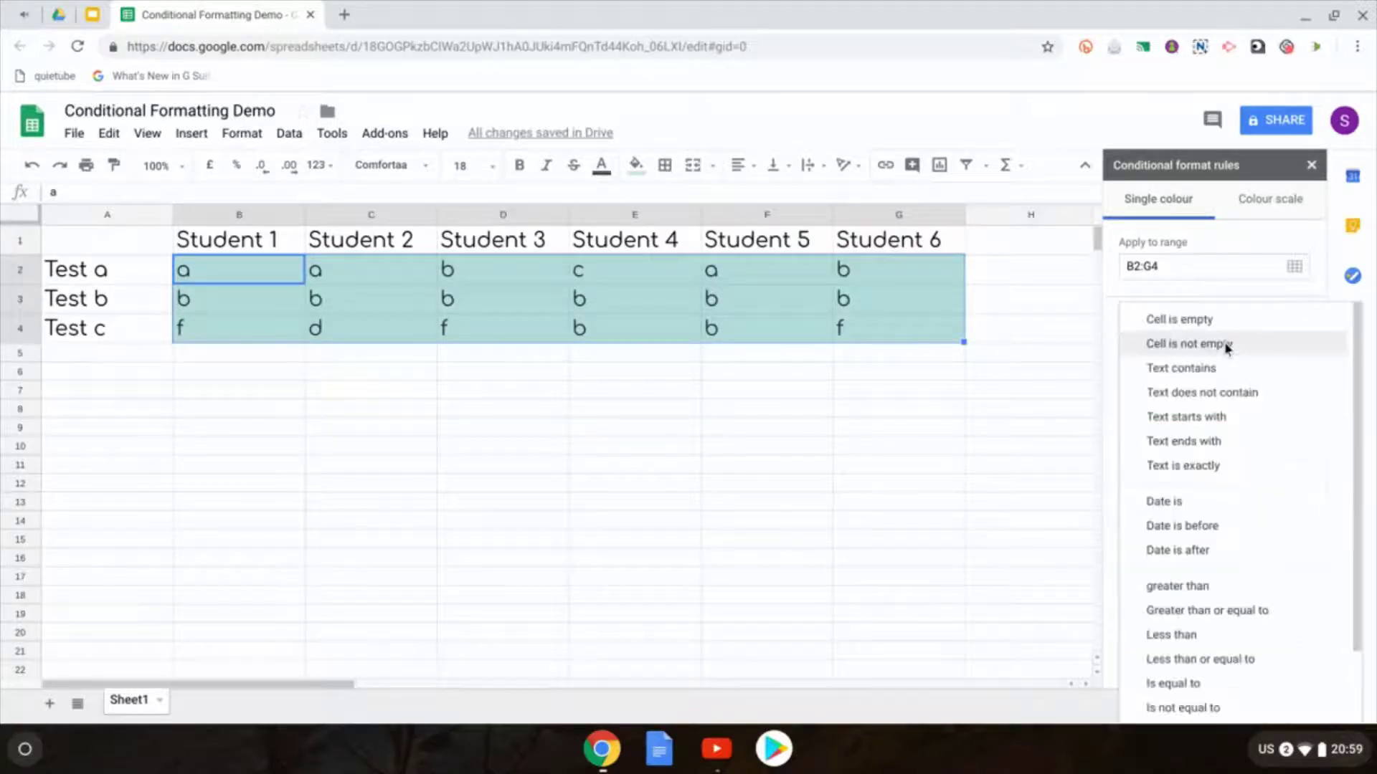
{"action": "left_click", "coordinate": [1183, 368]}
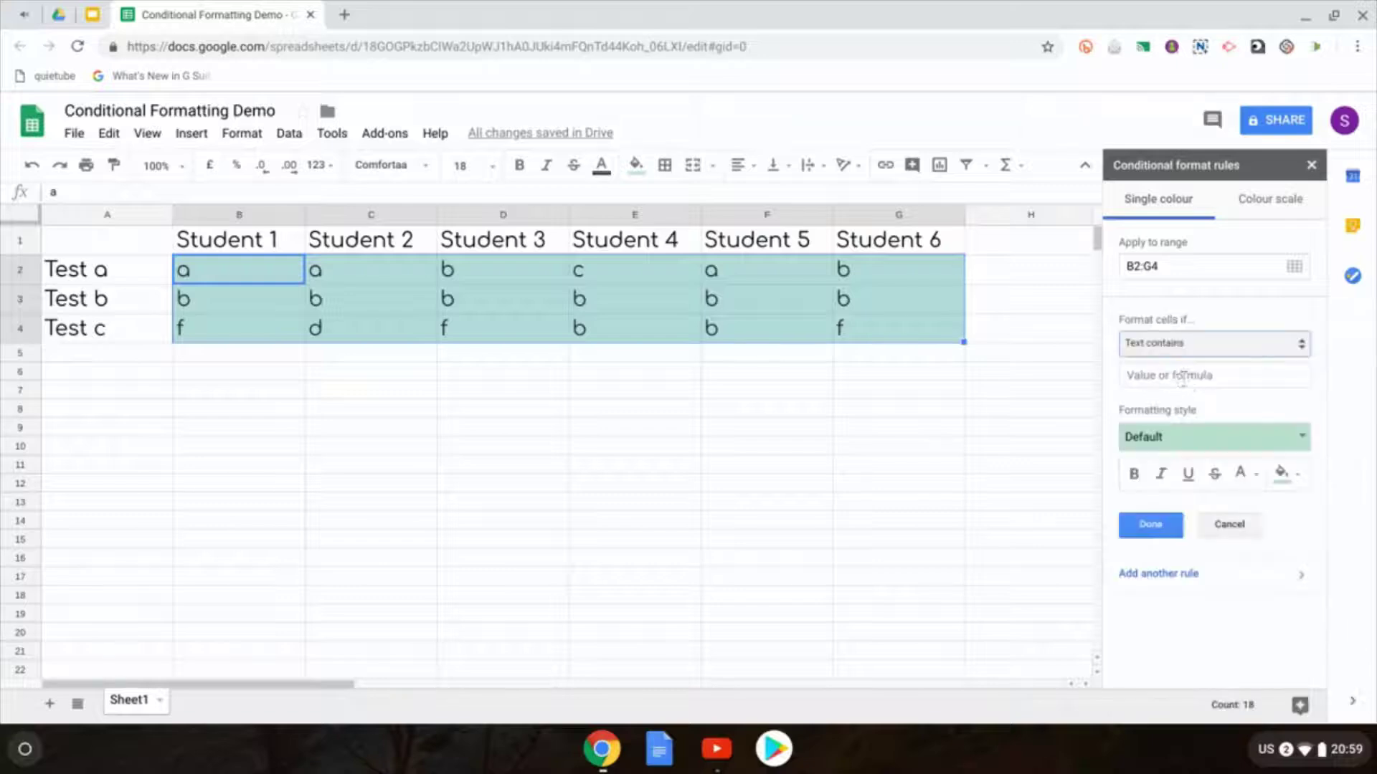
{"action": "left_click", "coordinate": [1183, 374]}
{"action": "type", "text": "a"}
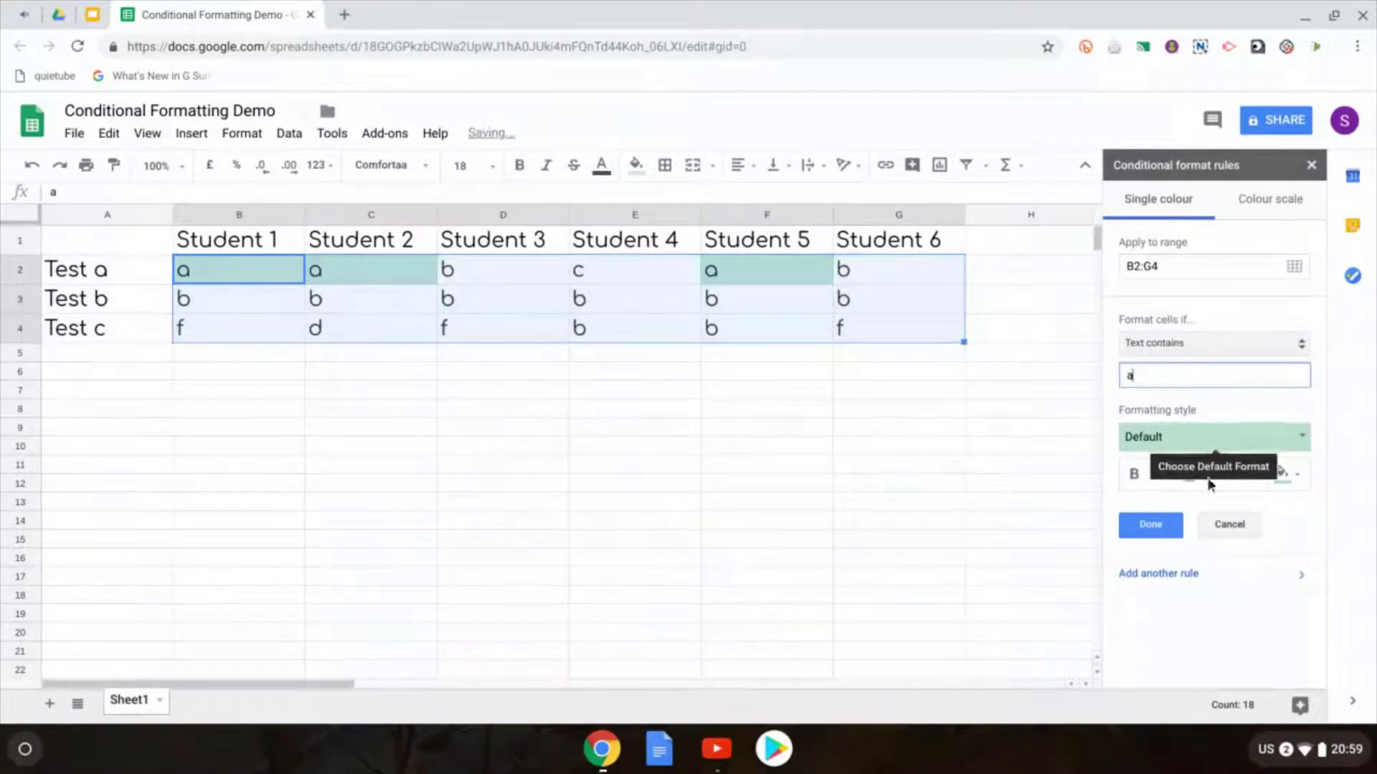
{"action": "left_click", "coordinate": [1184, 576]}
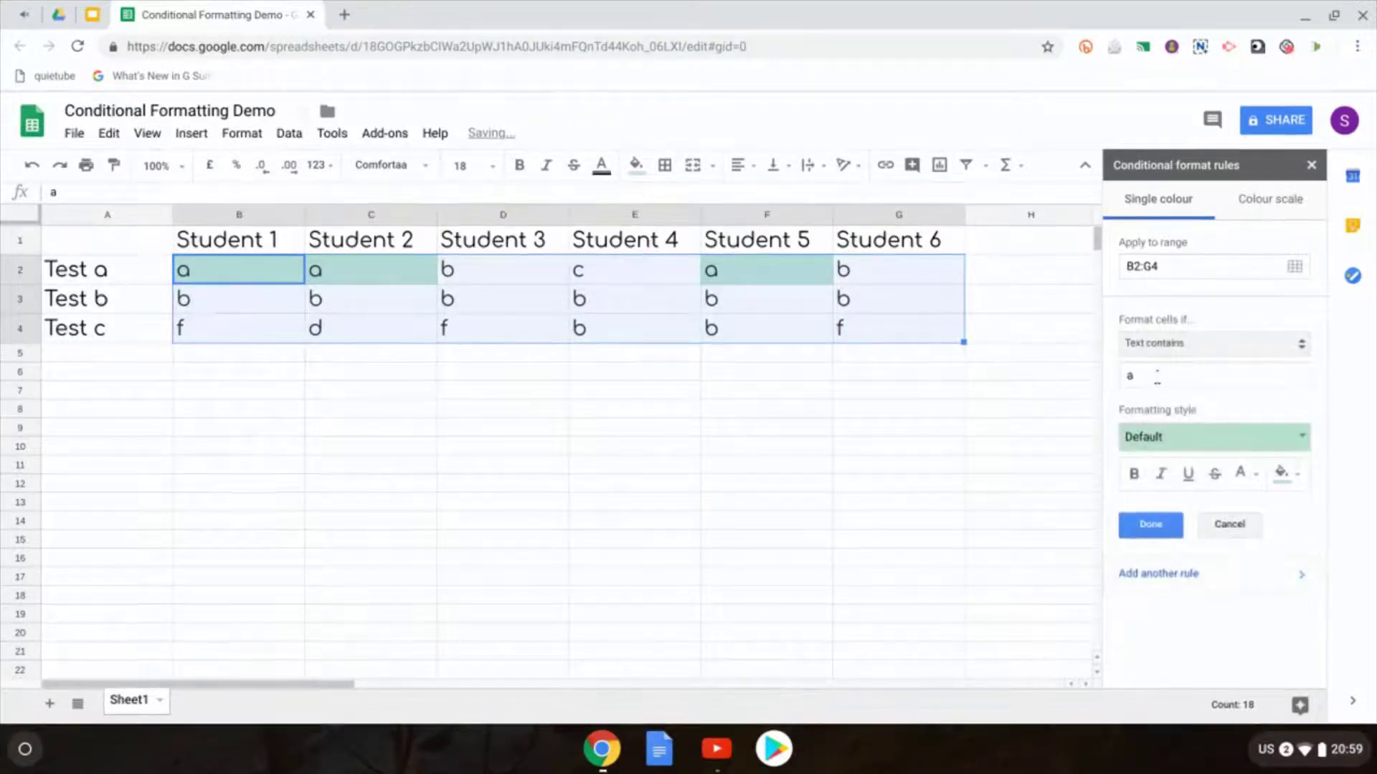
Step: Add a Text contains 'b' rule using the yellow preset style
{"action": "left_click", "coordinate": [1155, 378]}
{"action": "key", "text": "BackSpace"}
{"action": "type", "text": "b"}
{"action": "left_click", "coordinate": [1155, 436]}
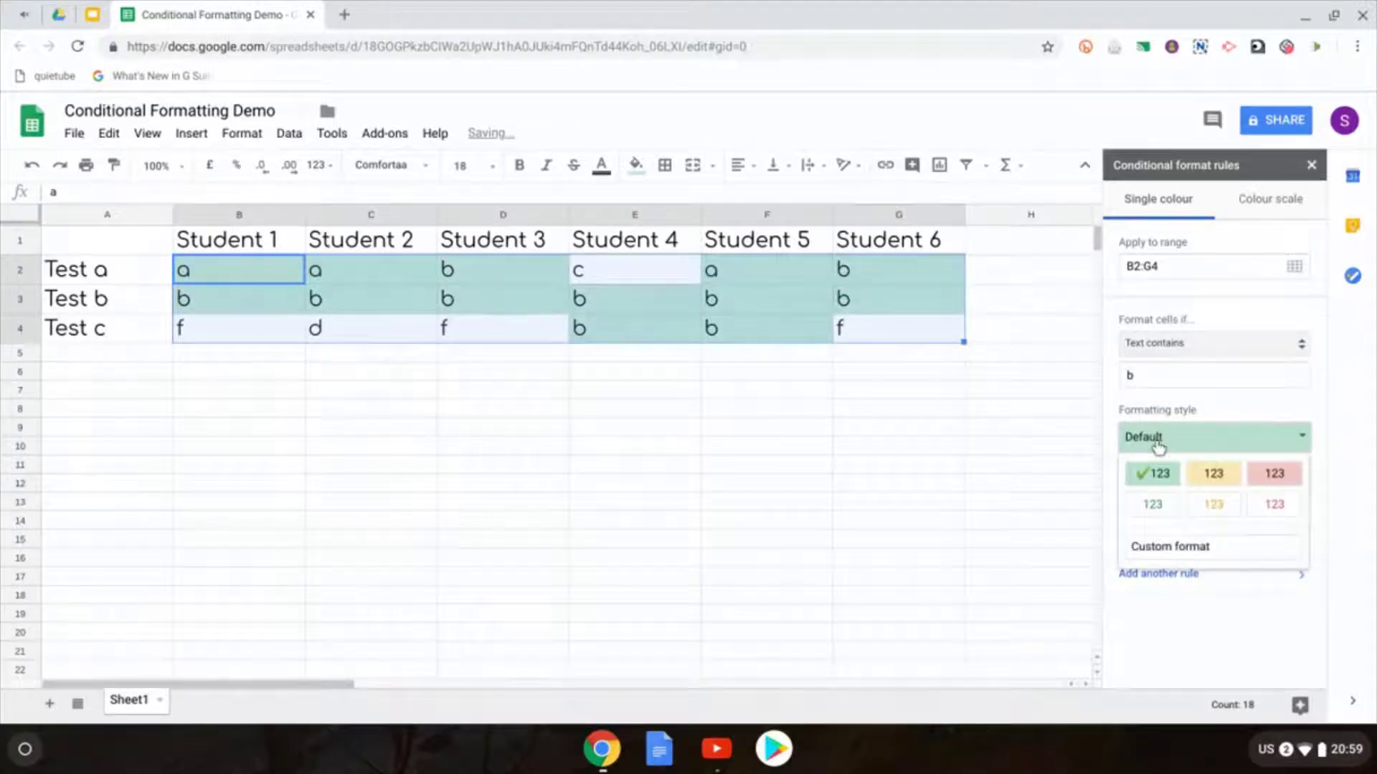
{"action": "left_click", "coordinate": [1212, 475]}
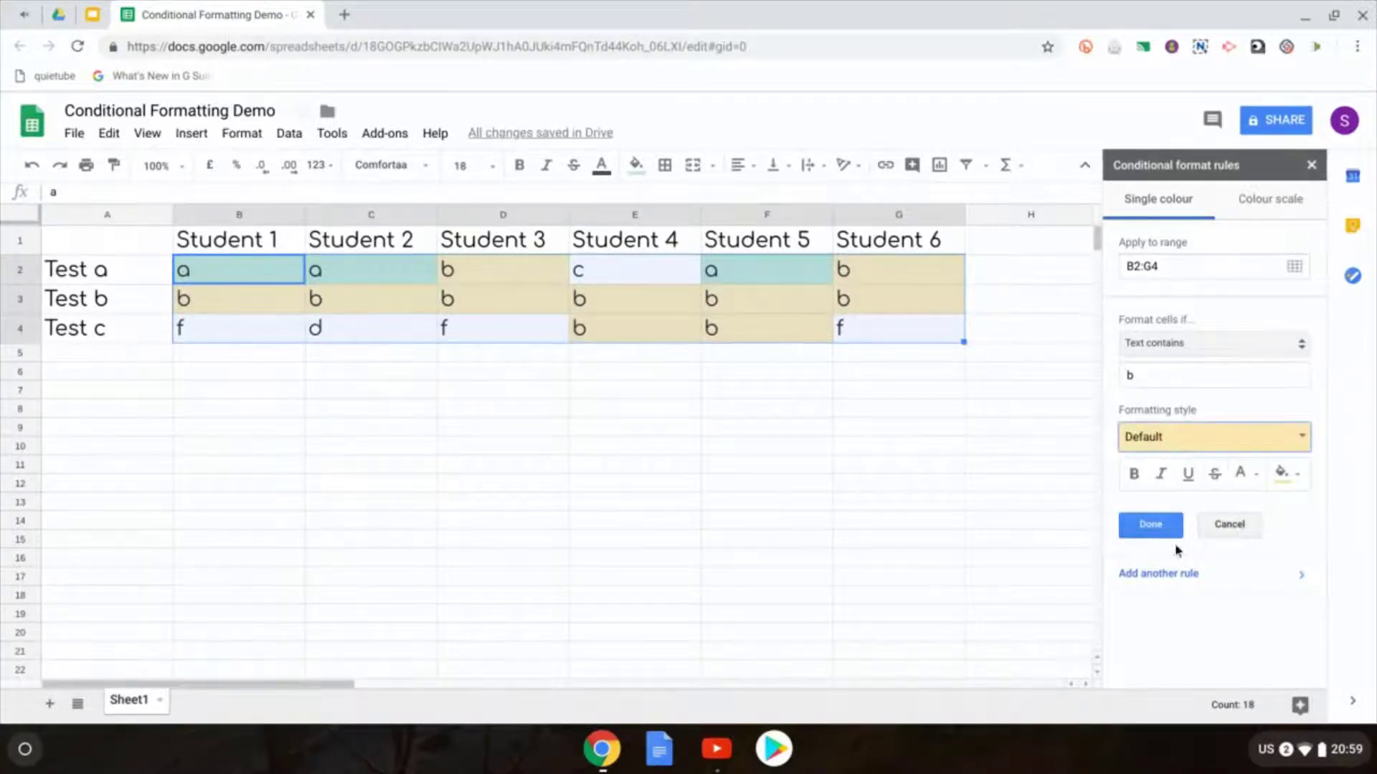
{"action": "left_click", "coordinate": [1162, 576]}
Step: Add a Text contains 'c' rule with a light orange fill
{"action": "left_click", "coordinate": [1162, 378]}
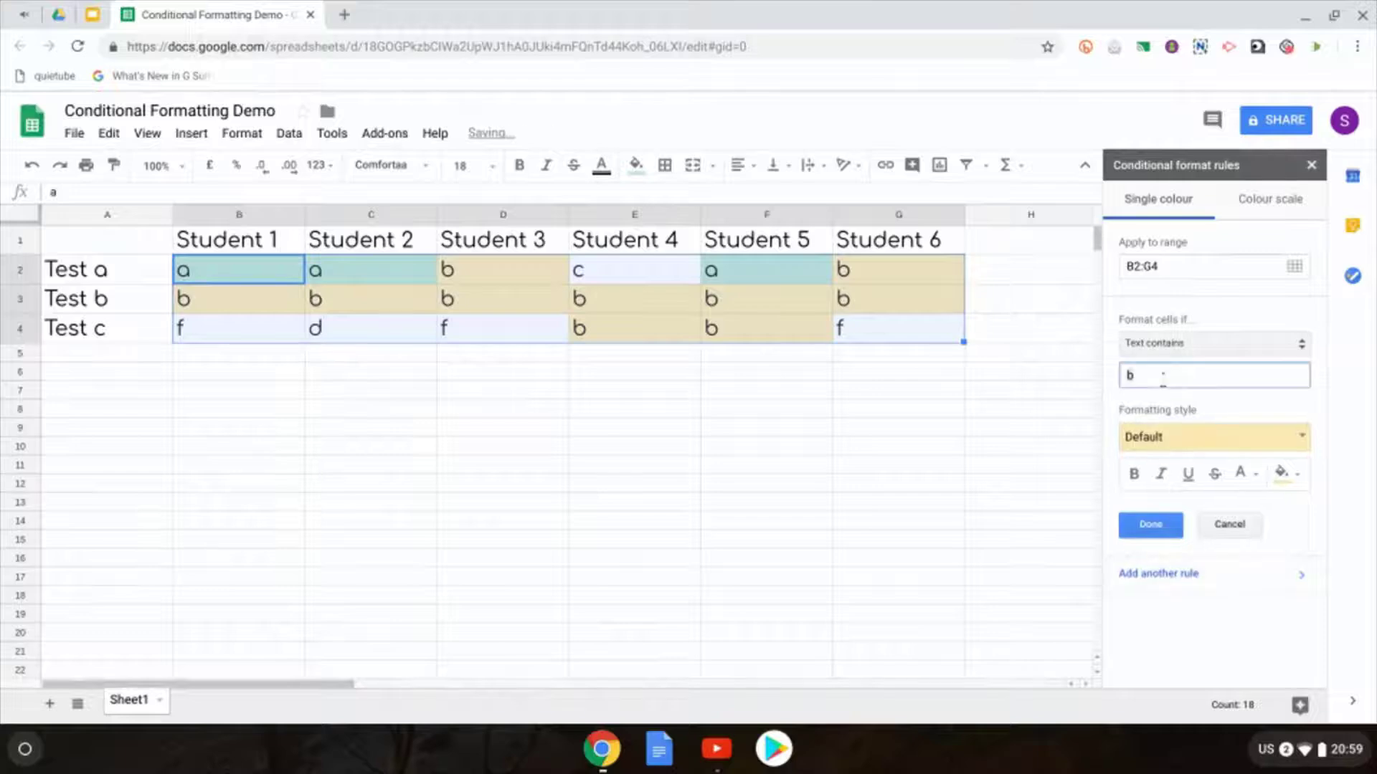
{"action": "key", "text": "BackSpace"}
{"action": "type", "text": "c"}
{"action": "left_click", "coordinate": [1170, 430]}
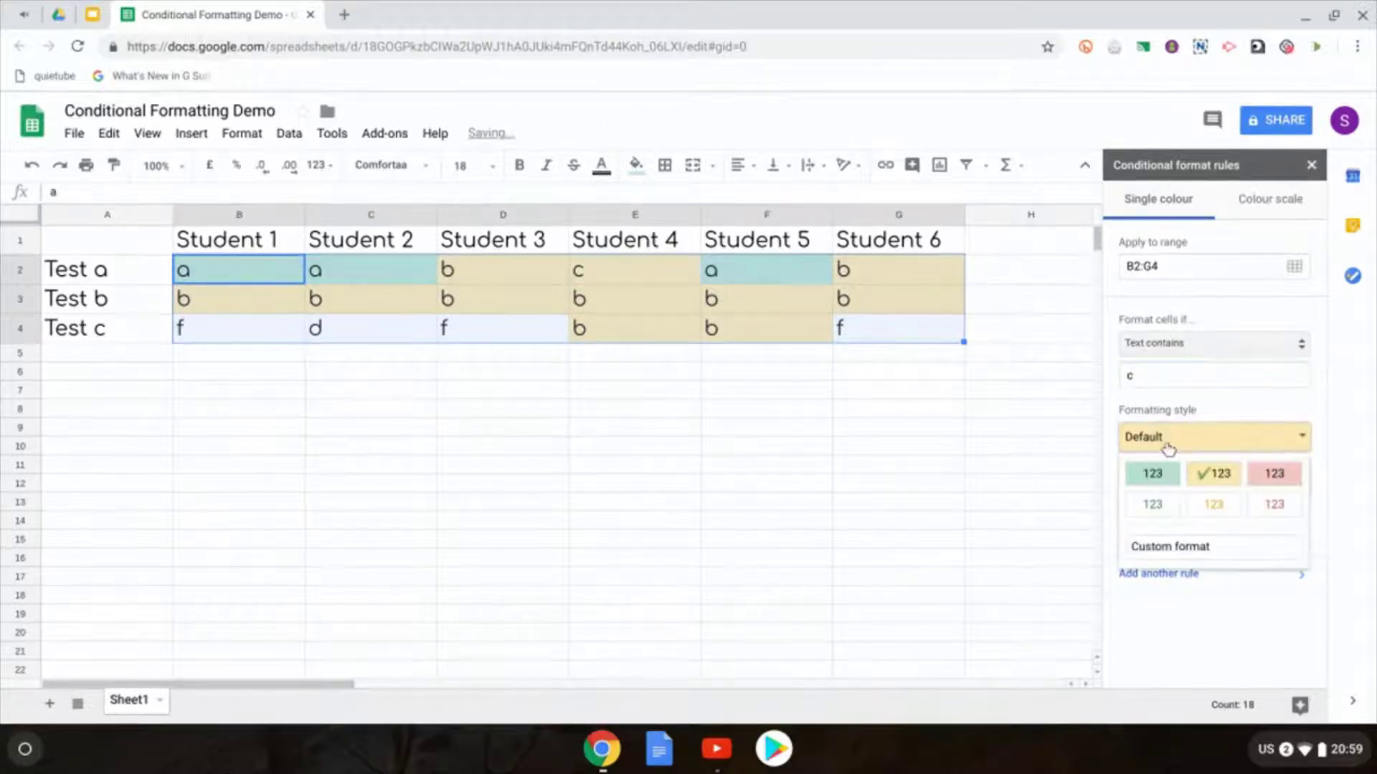
{"action": "left_click", "coordinate": [1182, 451]}
{"action": "left_click", "coordinate": [1299, 473]}
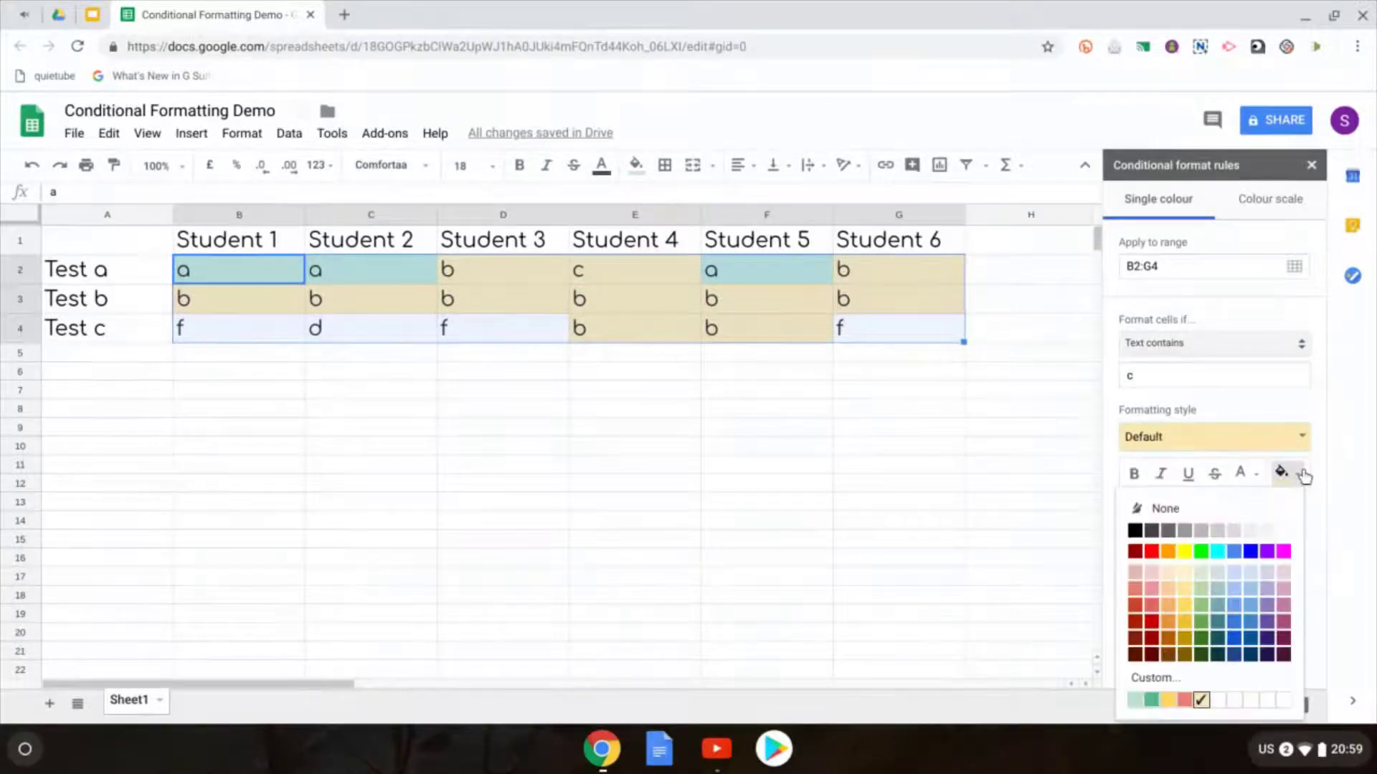
{"action": "left_click", "coordinate": [1168, 604]}
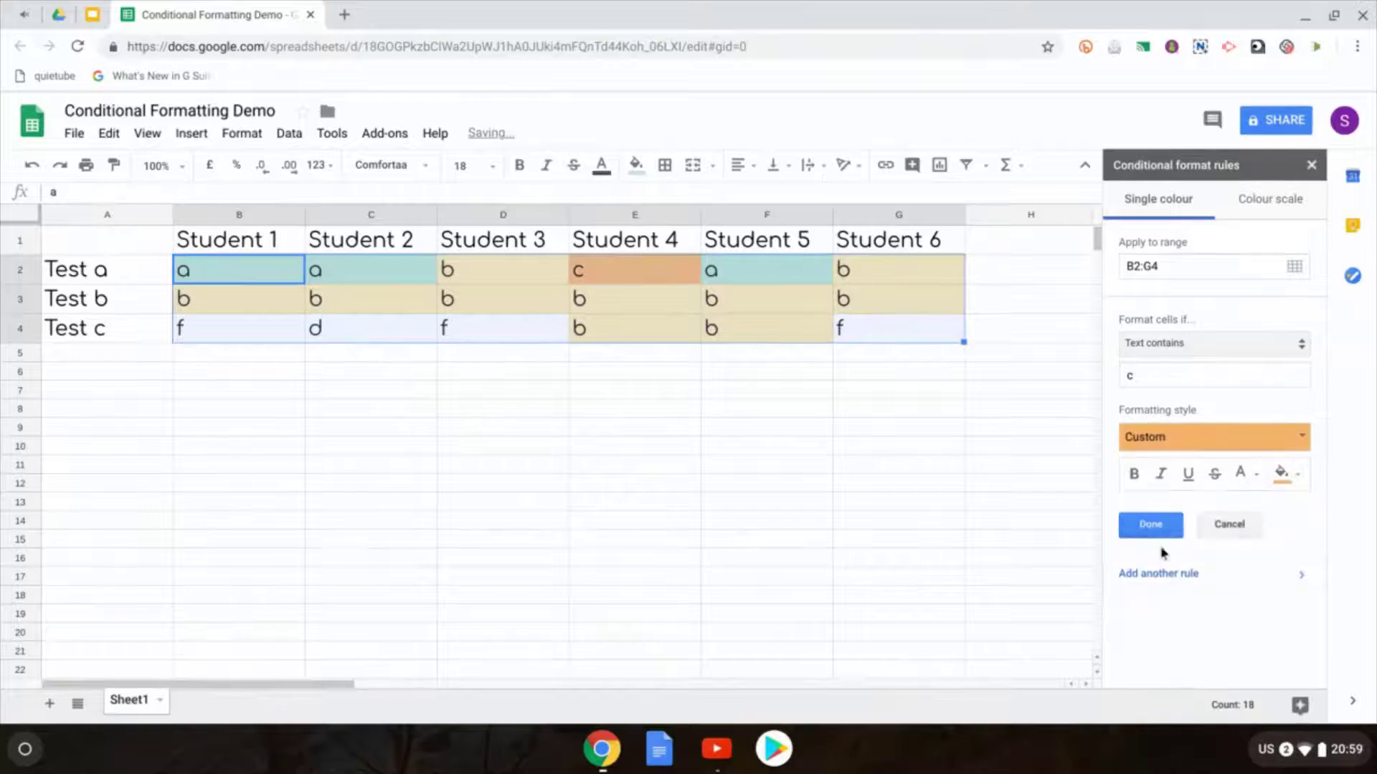
Step: Add a Text contains 'd' rule with a dark orange fill
{"action": "left_click", "coordinate": [1183, 375]}
{"action": "key", "text": "BackSpace"}
{"action": "type", "text": "d"}
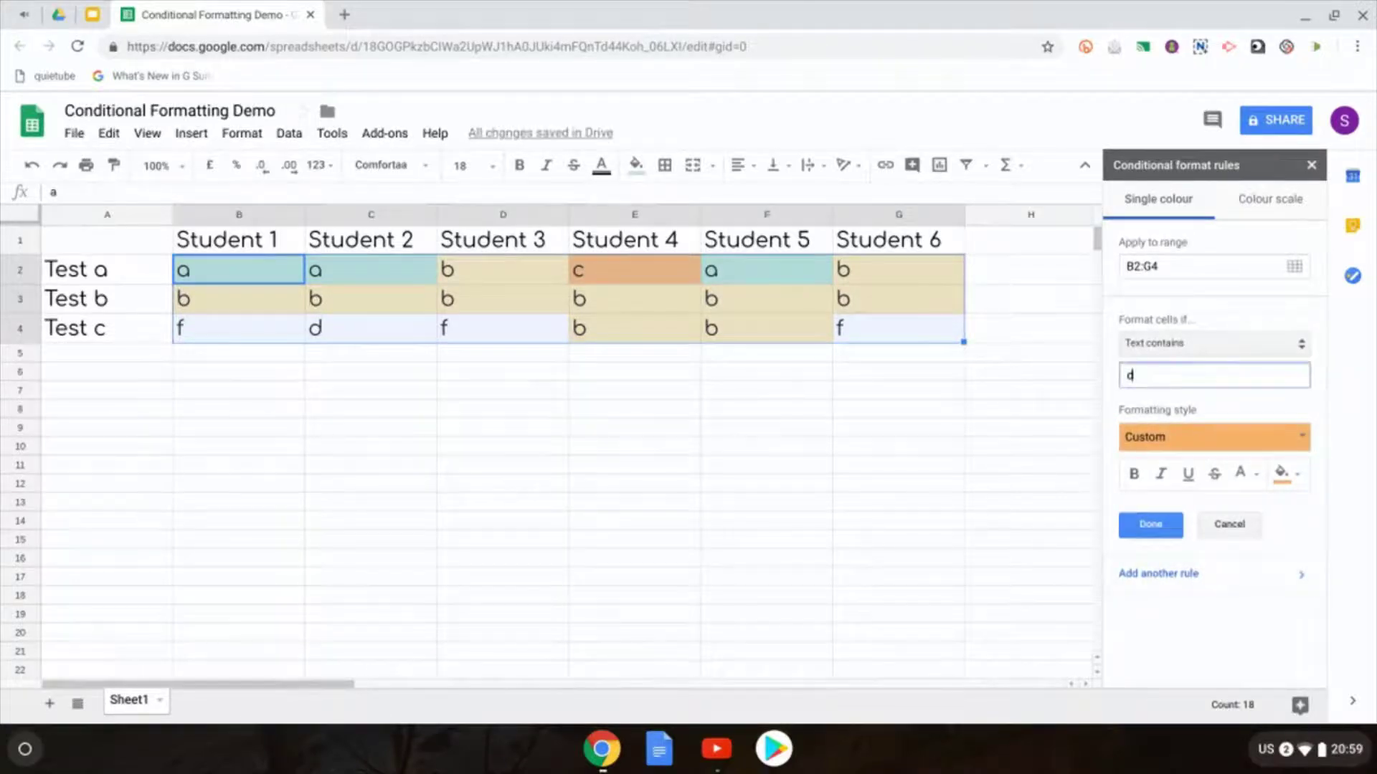
{"action": "left_click", "coordinate": [1287, 473]}
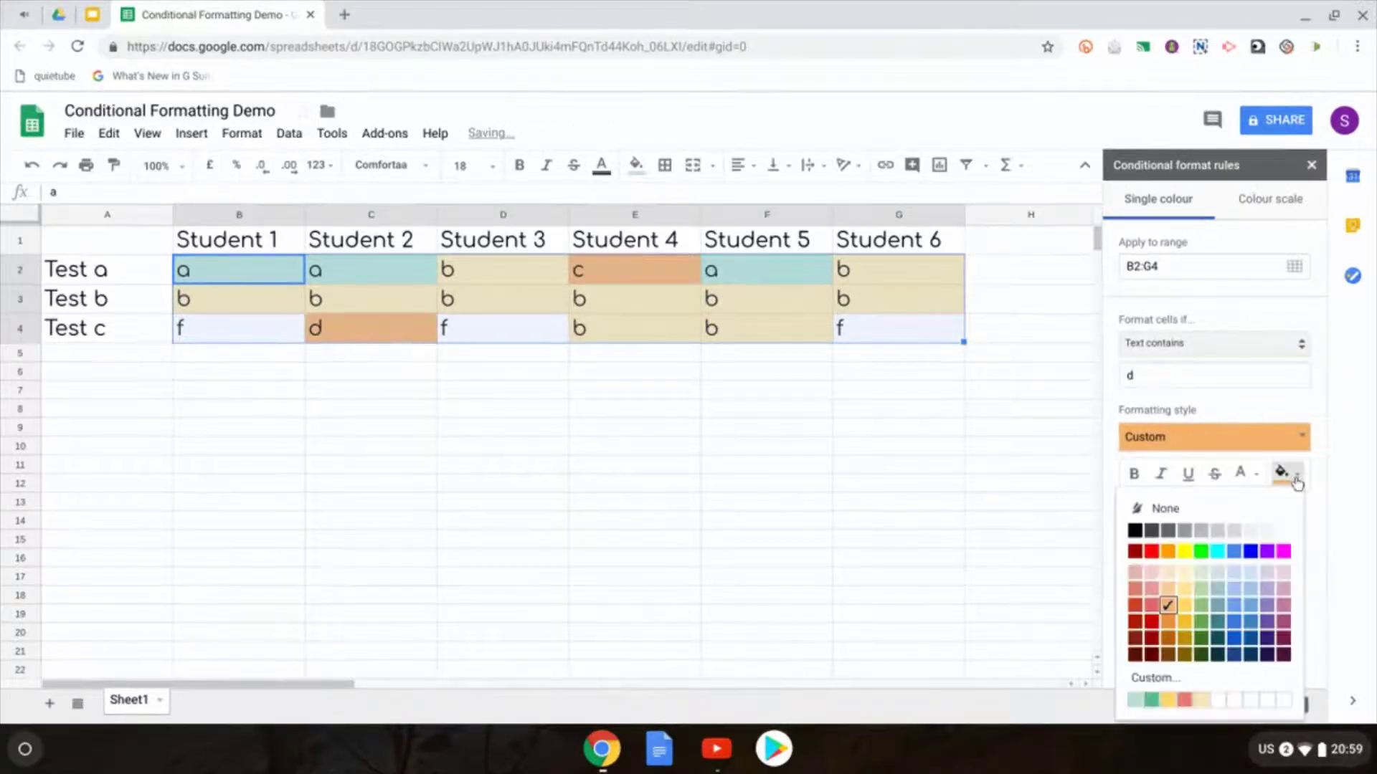
{"action": "left_click", "coordinate": [1178, 626]}
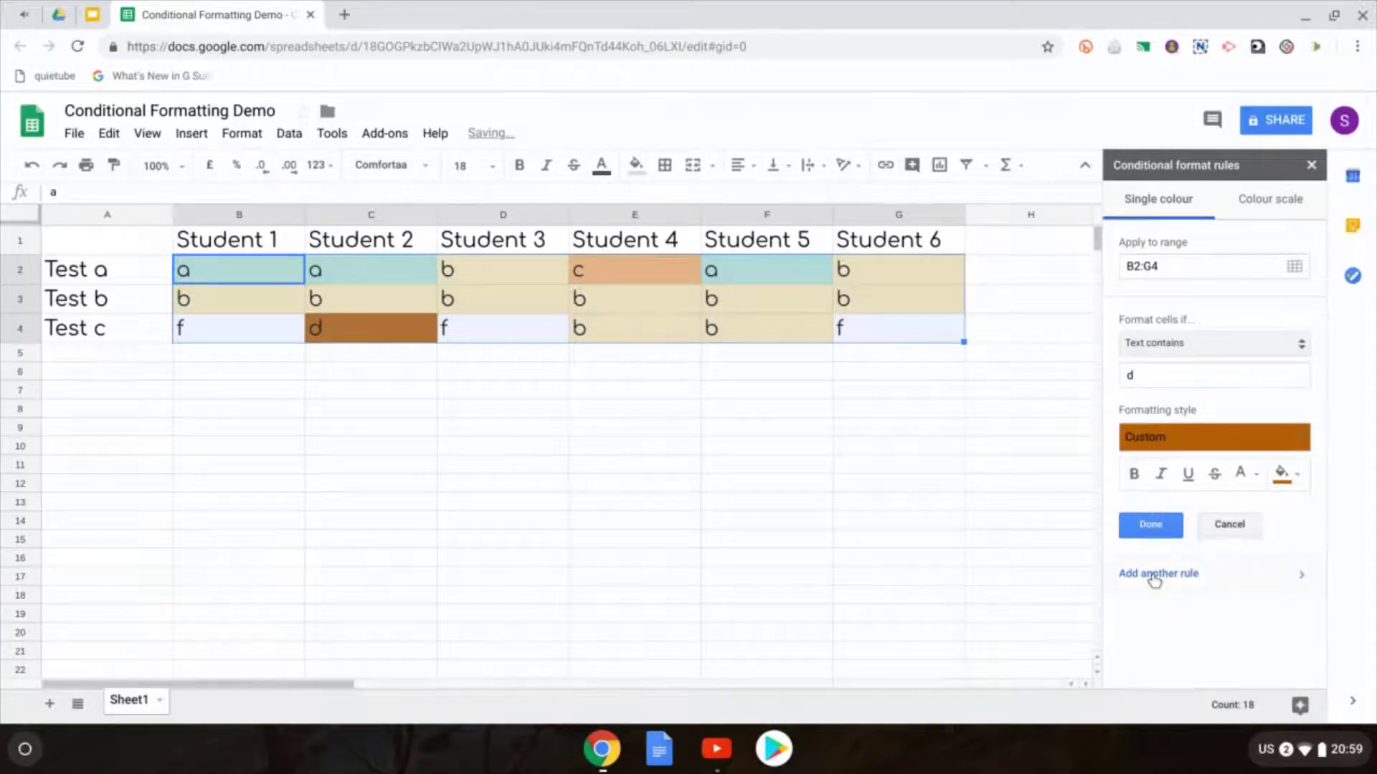
Step: Add a Text contains 'f' rule with a strong red fill and finish the rules
{"action": "left_click", "coordinate": [1150, 378]}
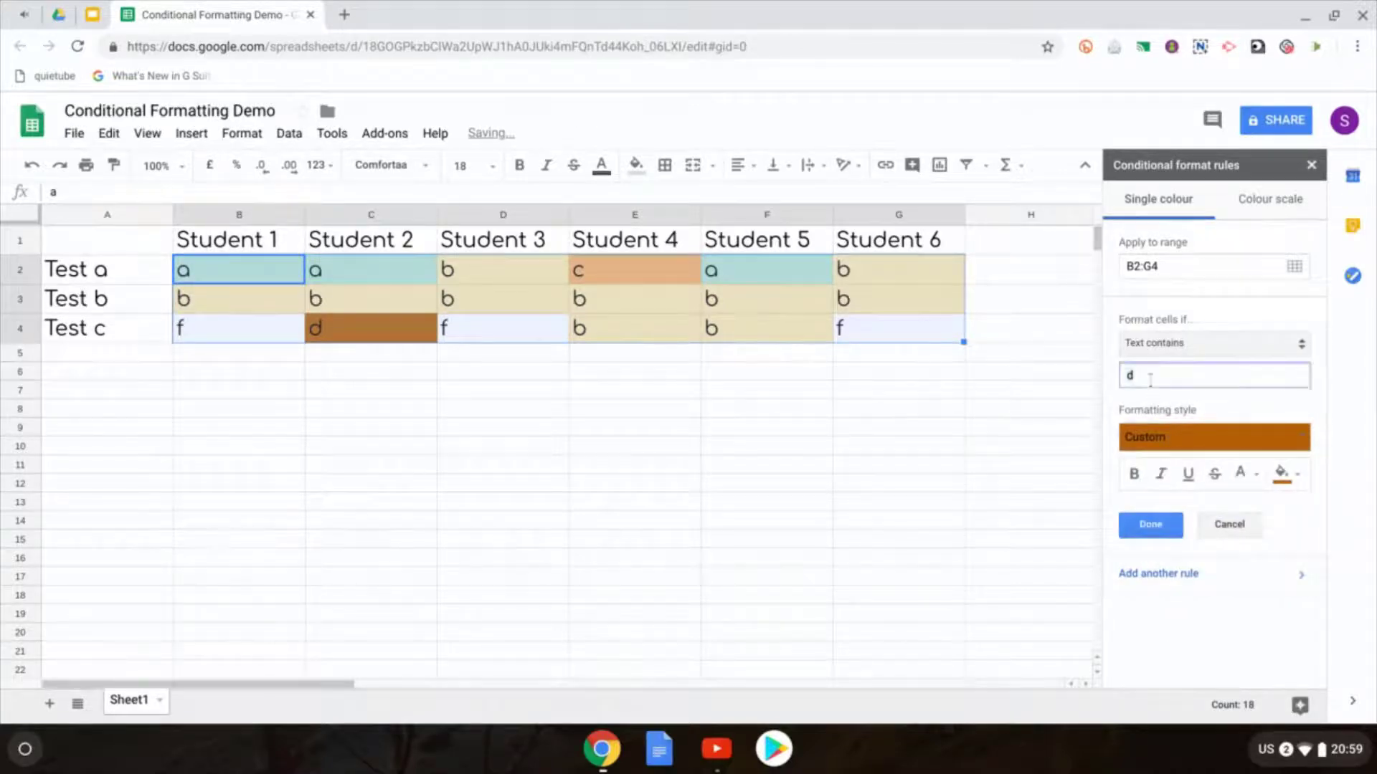
{"action": "key", "text": "BackSpace"}
{"action": "type", "text": "f"}
{"action": "left_click", "coordinate": [1287, 439]}
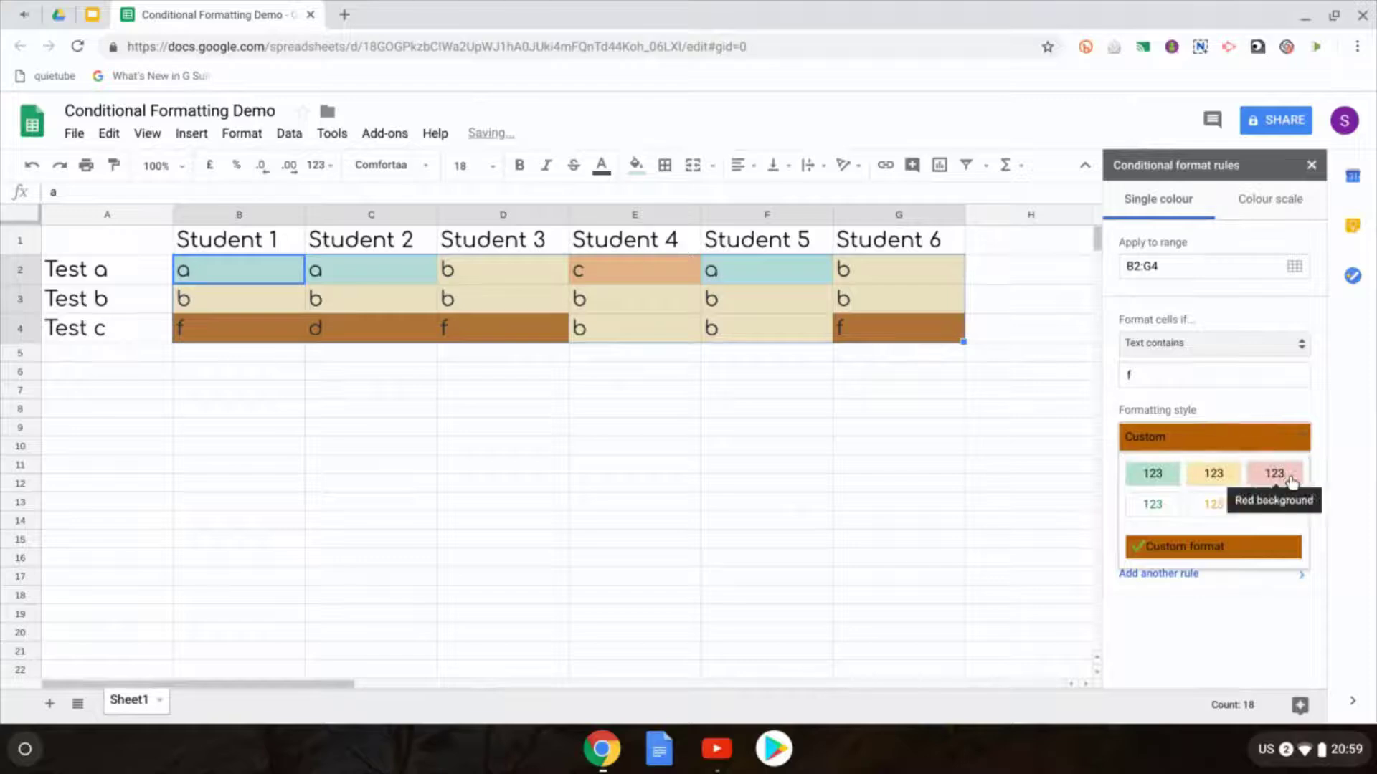
{"action": "left_click", "coordinate": [1291, 479]}
{"action": "left_click", "coordinate": [1287, 476]}
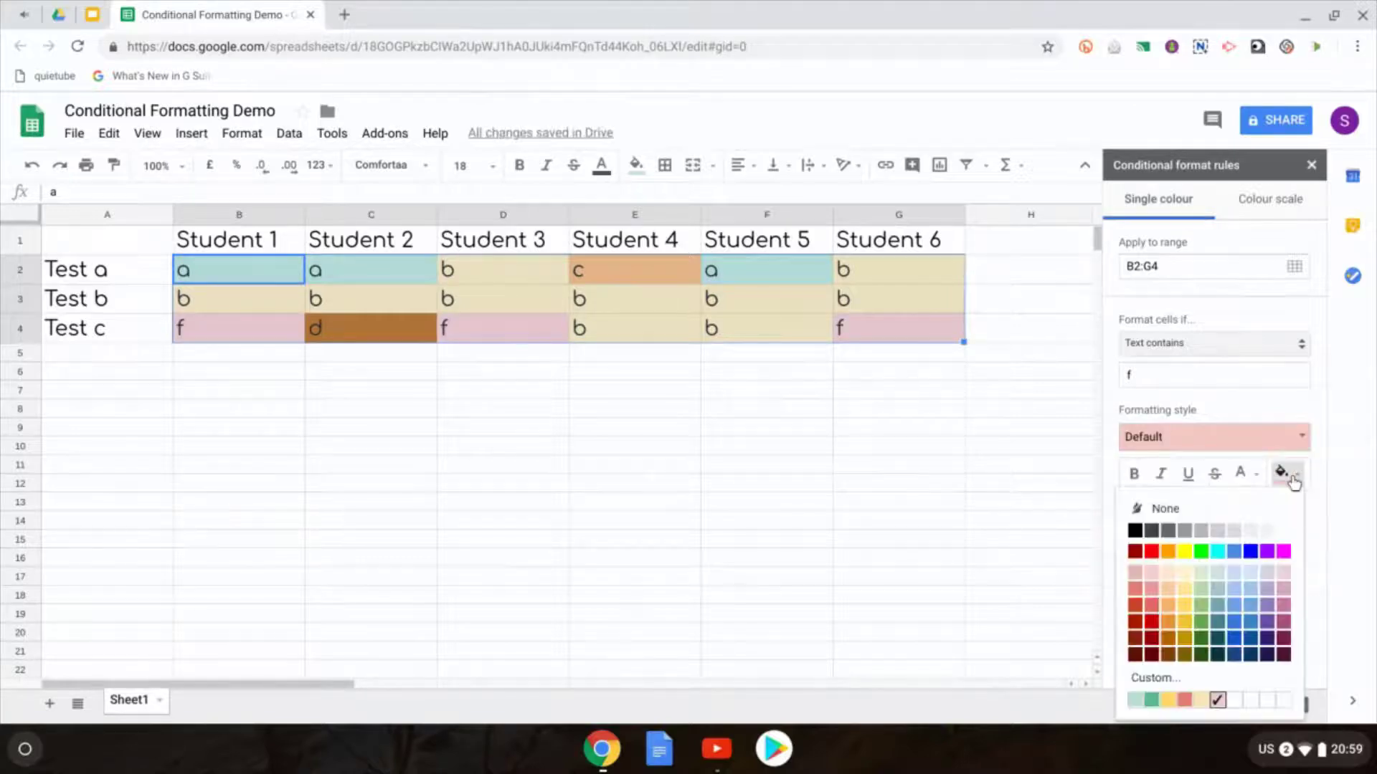
{"action": "left_click", "coordinate": [1151, 621]}
{"action": "left_click", "coordinate": [1145, 527]}
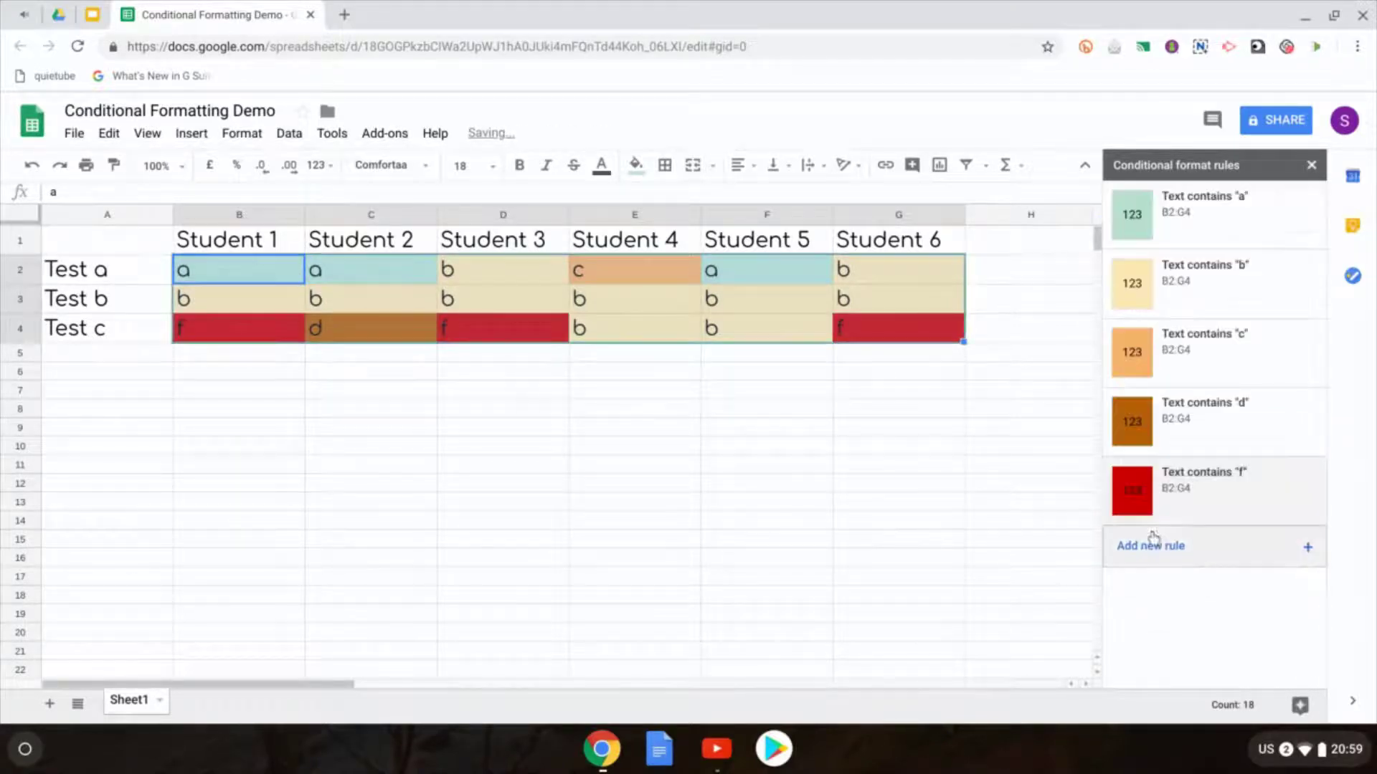
{"action": "left_click", "coordinate": [516, 379]}
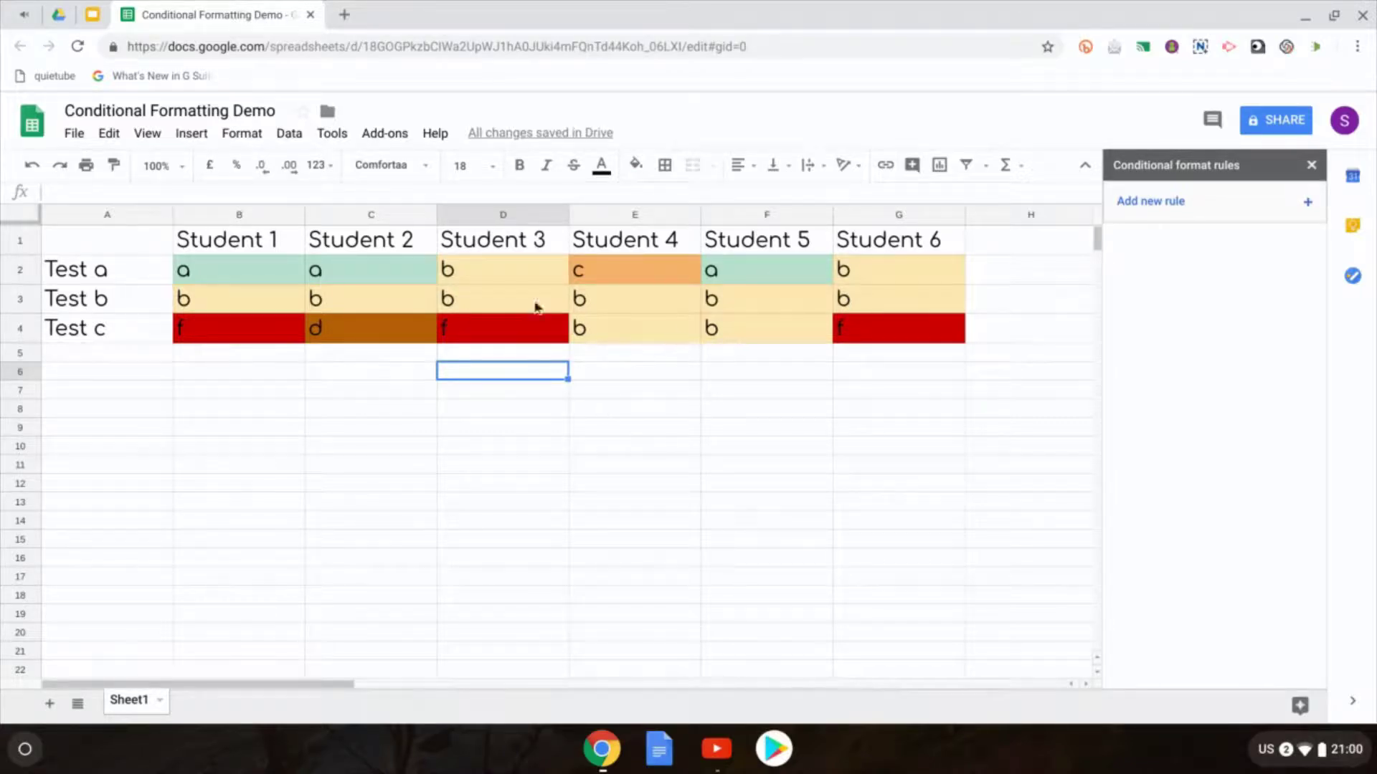
Step: Change C3 to a, C4 to b and E3 to a so their colours update
{"action": "left_click", "coordinate": [351, 303]}
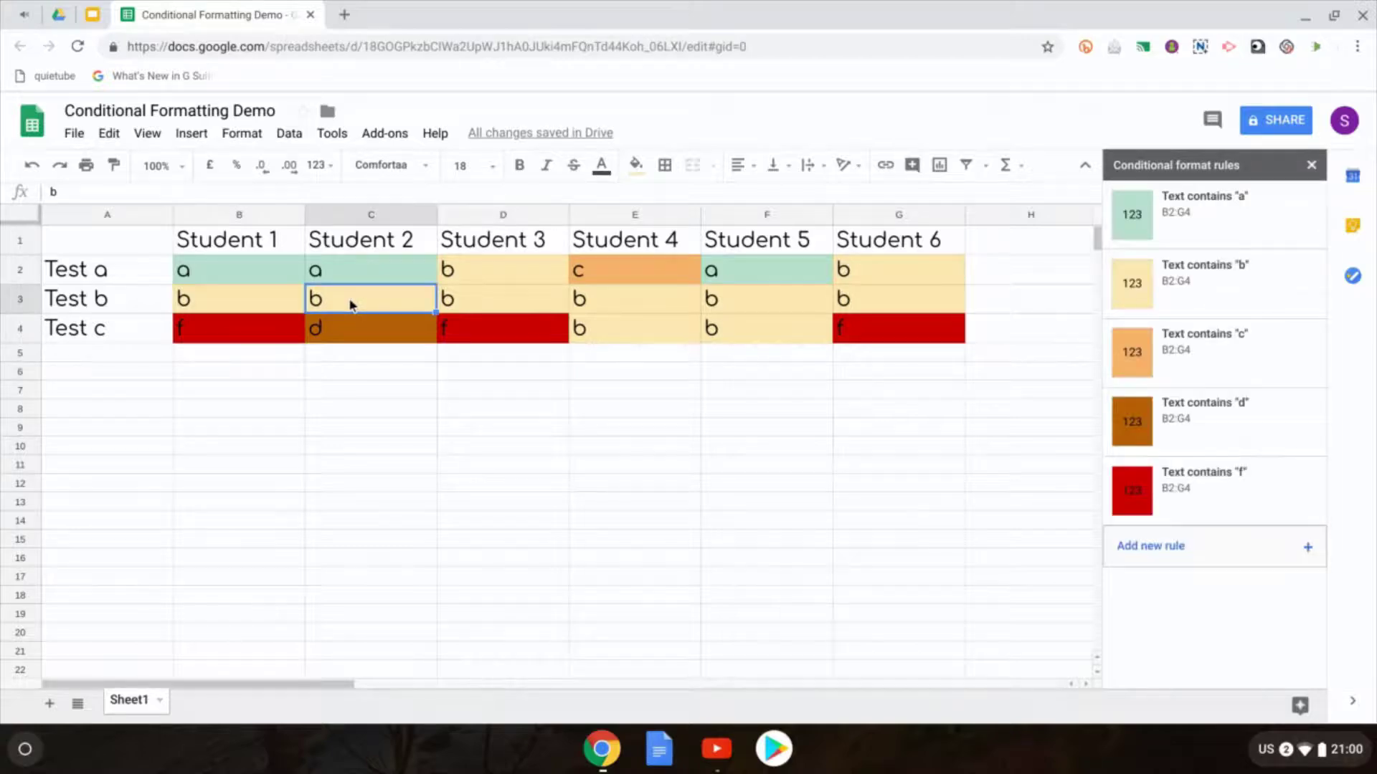
{"action": "type", "text": "a"}
{"action": "left_click", "coordinate": [656, 373]}
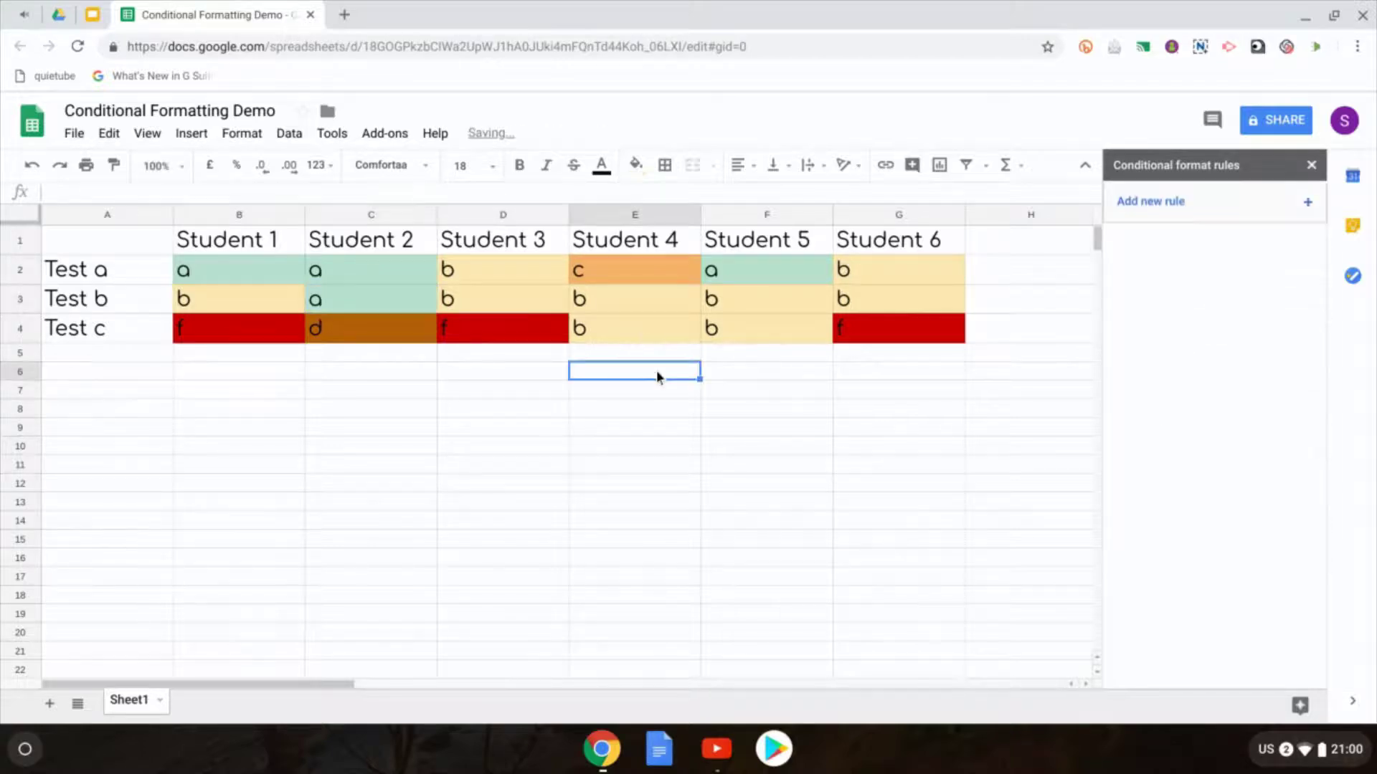
{"action": "left_click", "coordinate": [366, 337]}
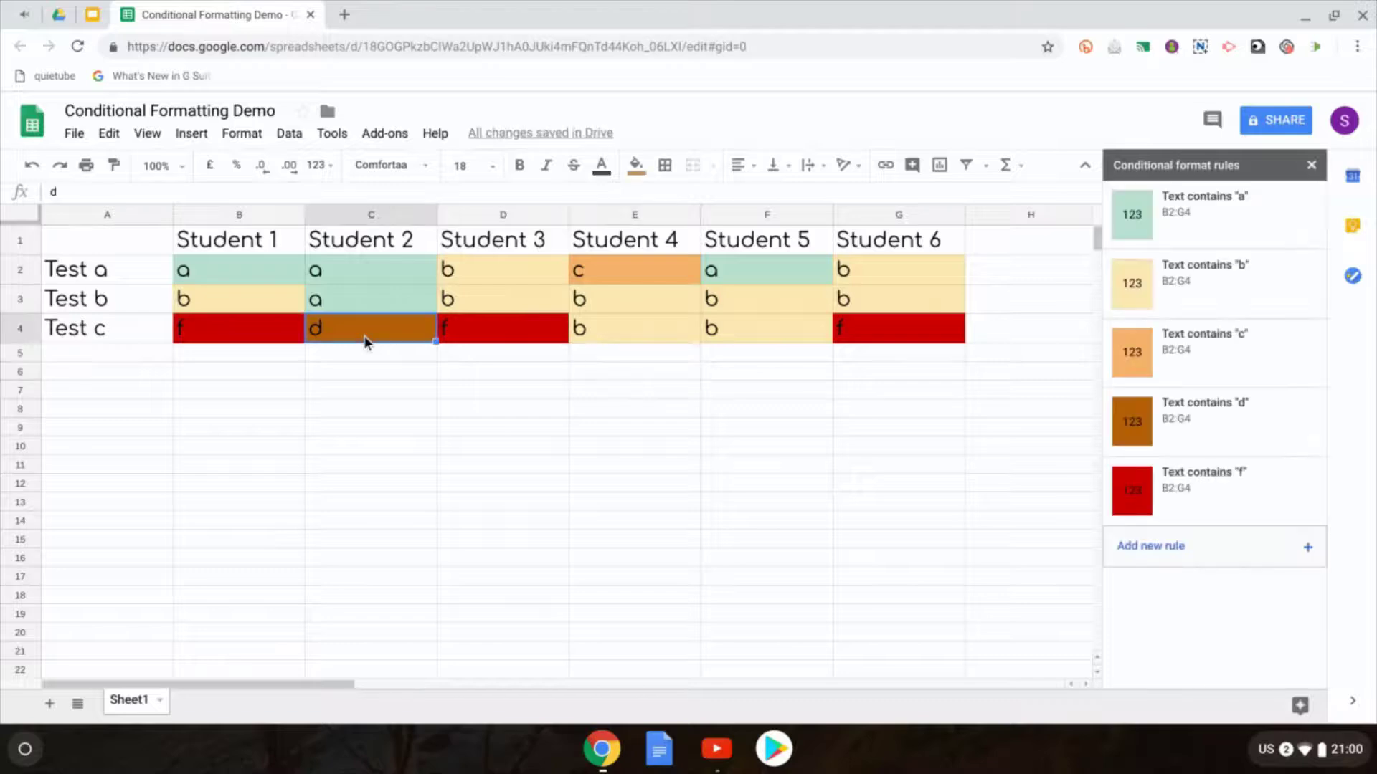
{"action": "type", "text": "b"}
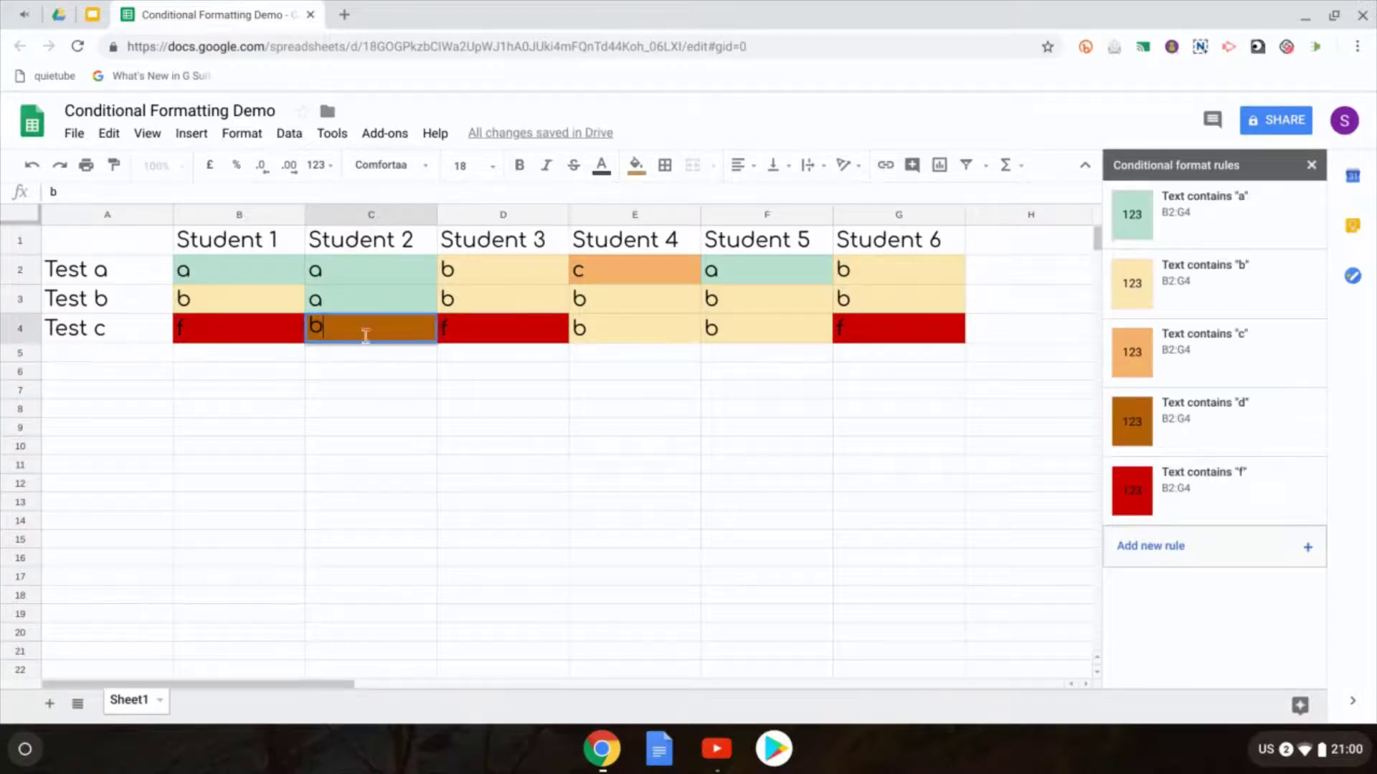
{"action": "left_click", "coordinate": [433, 451]}
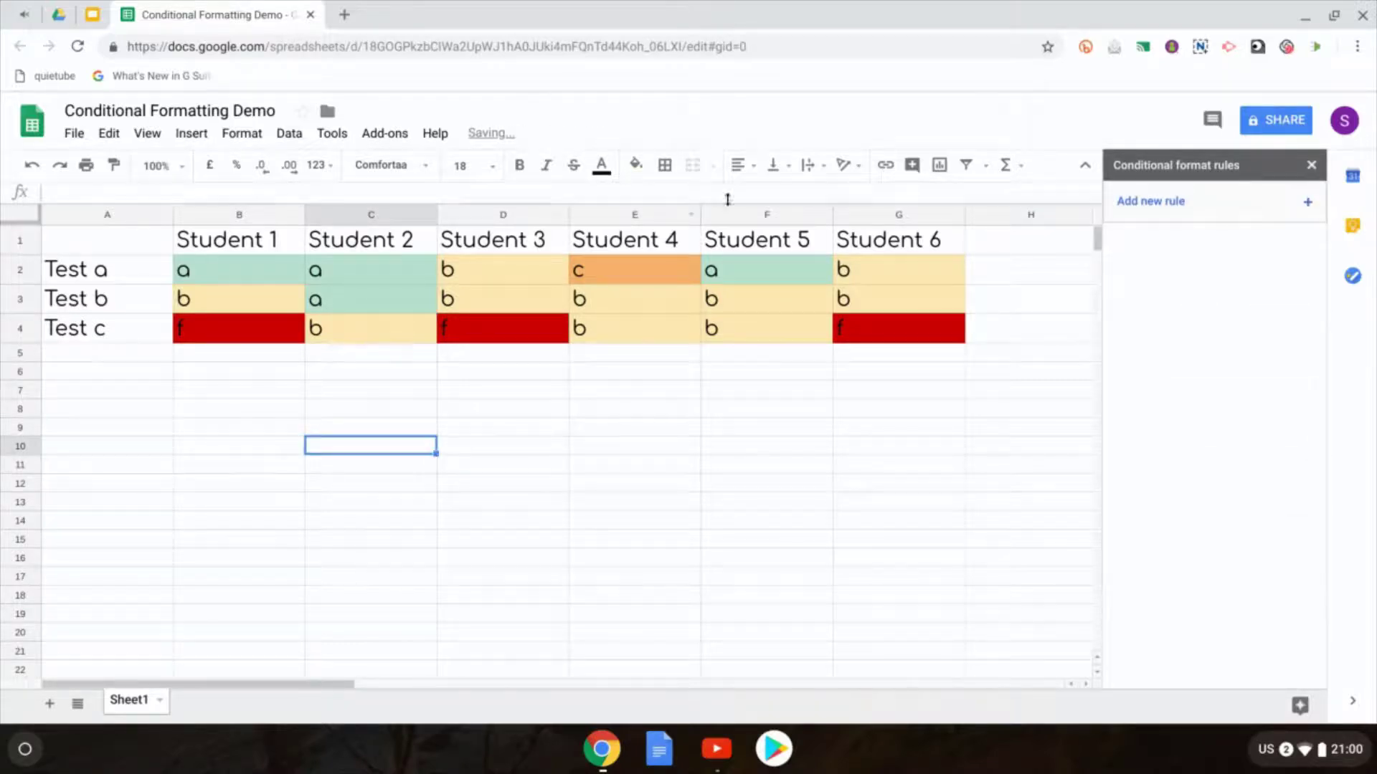
{"action": "left_click", "coordinate": [652, 308]}
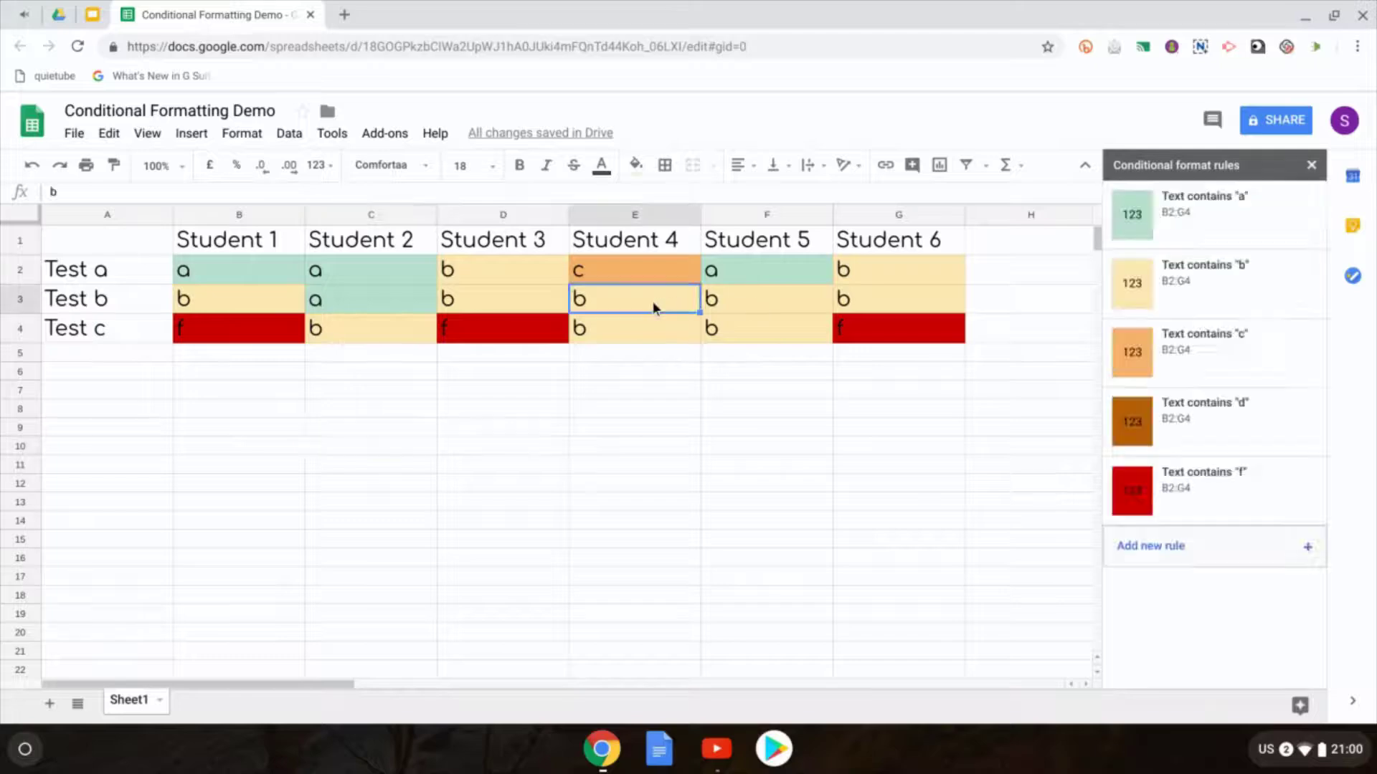
{"action": "type", "text": "a"}
{"action": "left_click", "coordinate": [684, 448]}
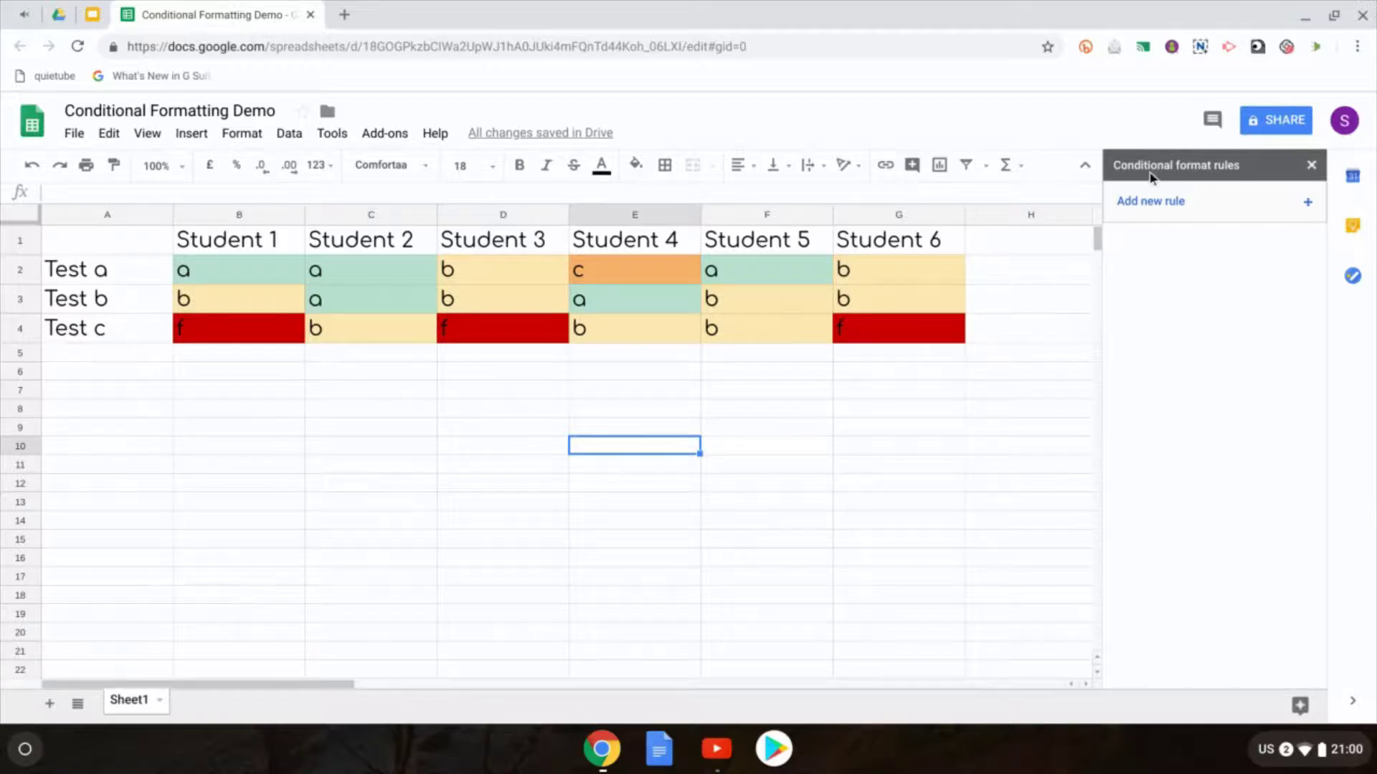
Step: Copy the Student 1–6 headers from B1:G1 into B6:G6
{"action": "left_click_drag", "start_coordinate": [237, 247], "coordinate": [877, 242]}
{"action": "key", "text": "ctrl+c"}
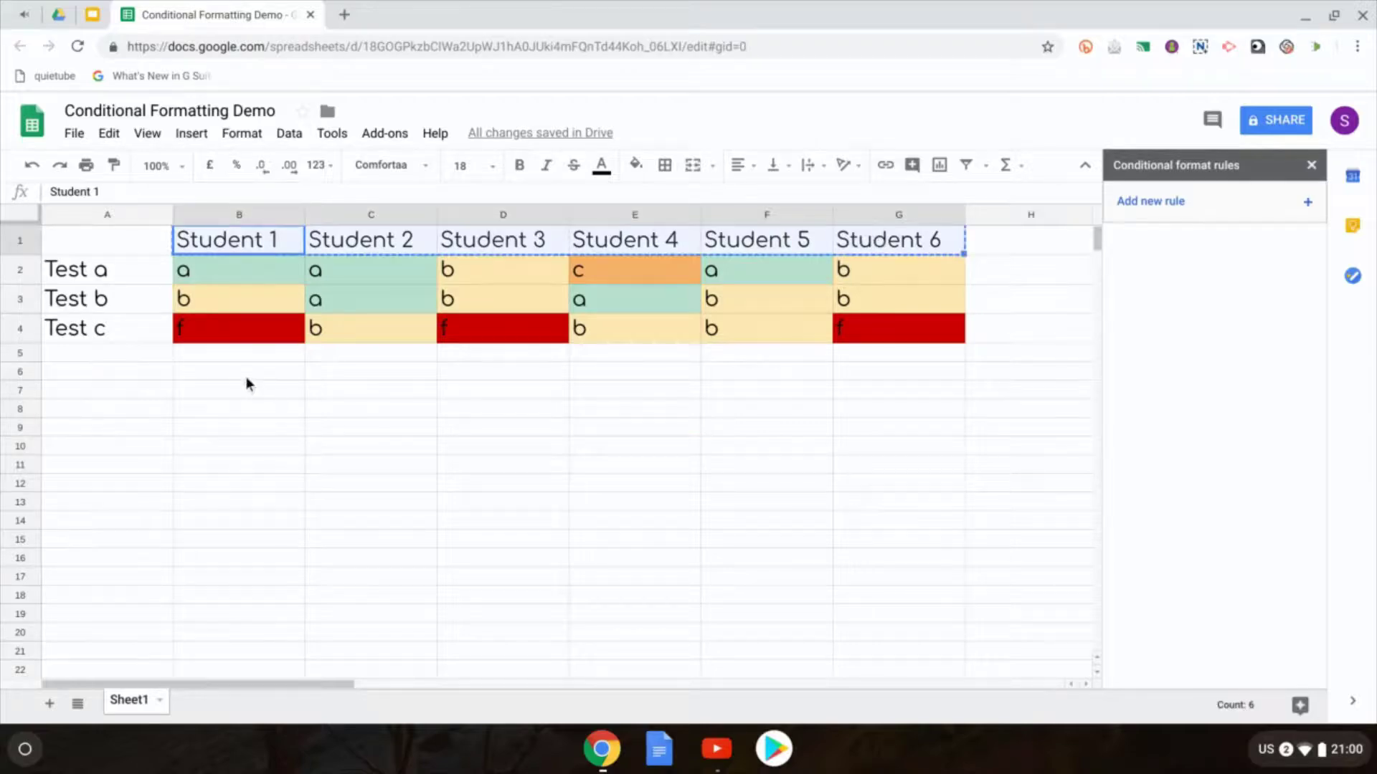
{"action": "left_click_drag", "start_coordinate": [246, 378], "coordinate": [911, 378]}
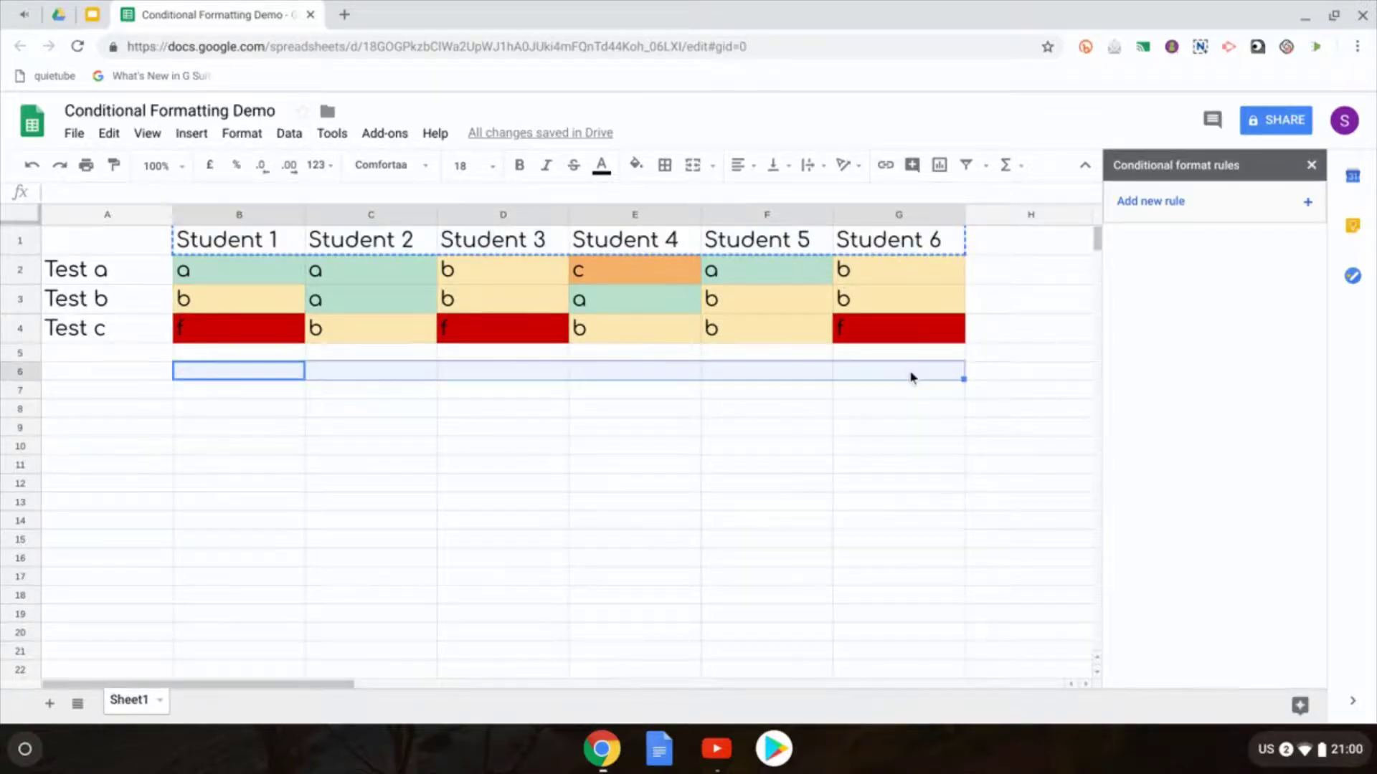
{"action": "key", "text": "ctrl+v"}
Step: Copy the Test a–c labels from A2:A4 into A7:A9
{"action": "left_click_drag", "start_coordinate": [103, 277], "coordinate": [106, 330]}
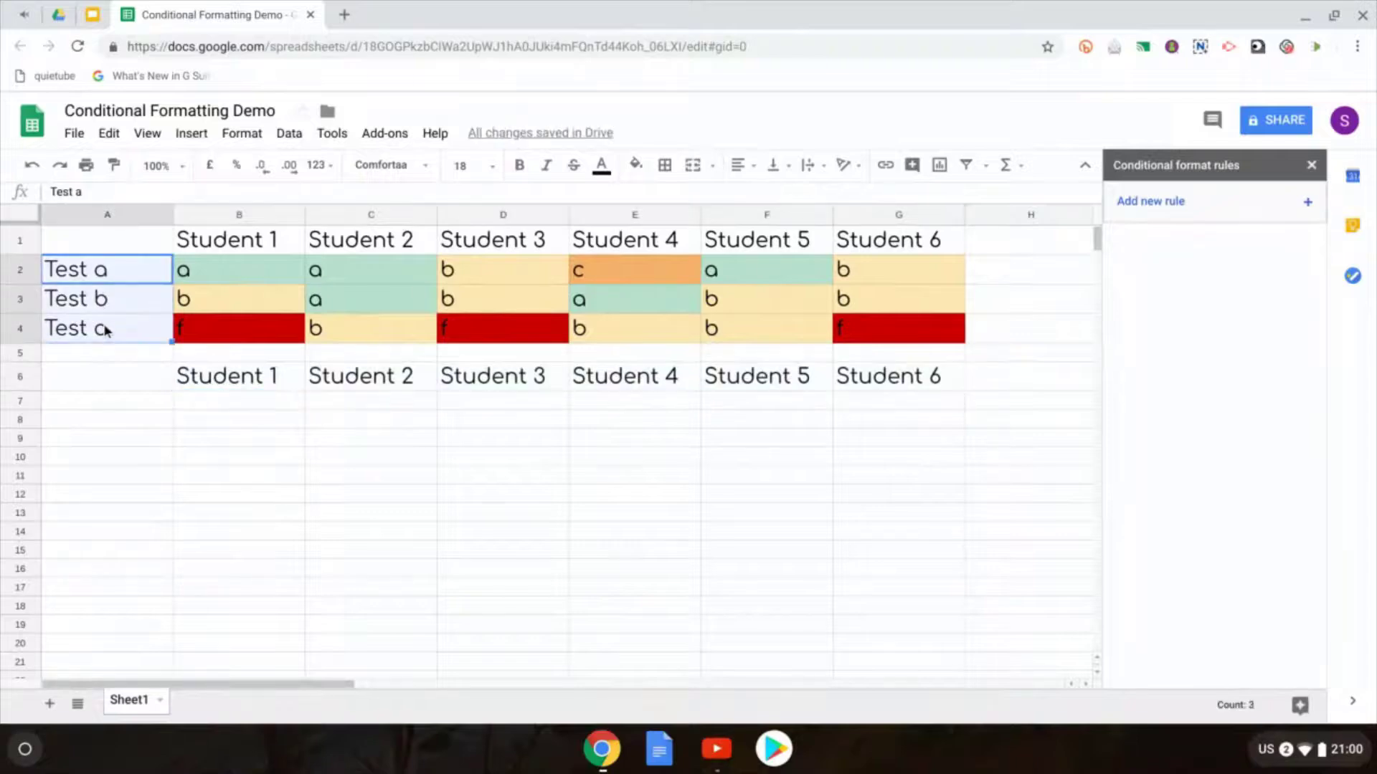
{"action": "key", "text": "ctrl+c"}
{"action": "left_click_drag", "start_coordinate": [112, 401], "coordinate": [109, 442]}
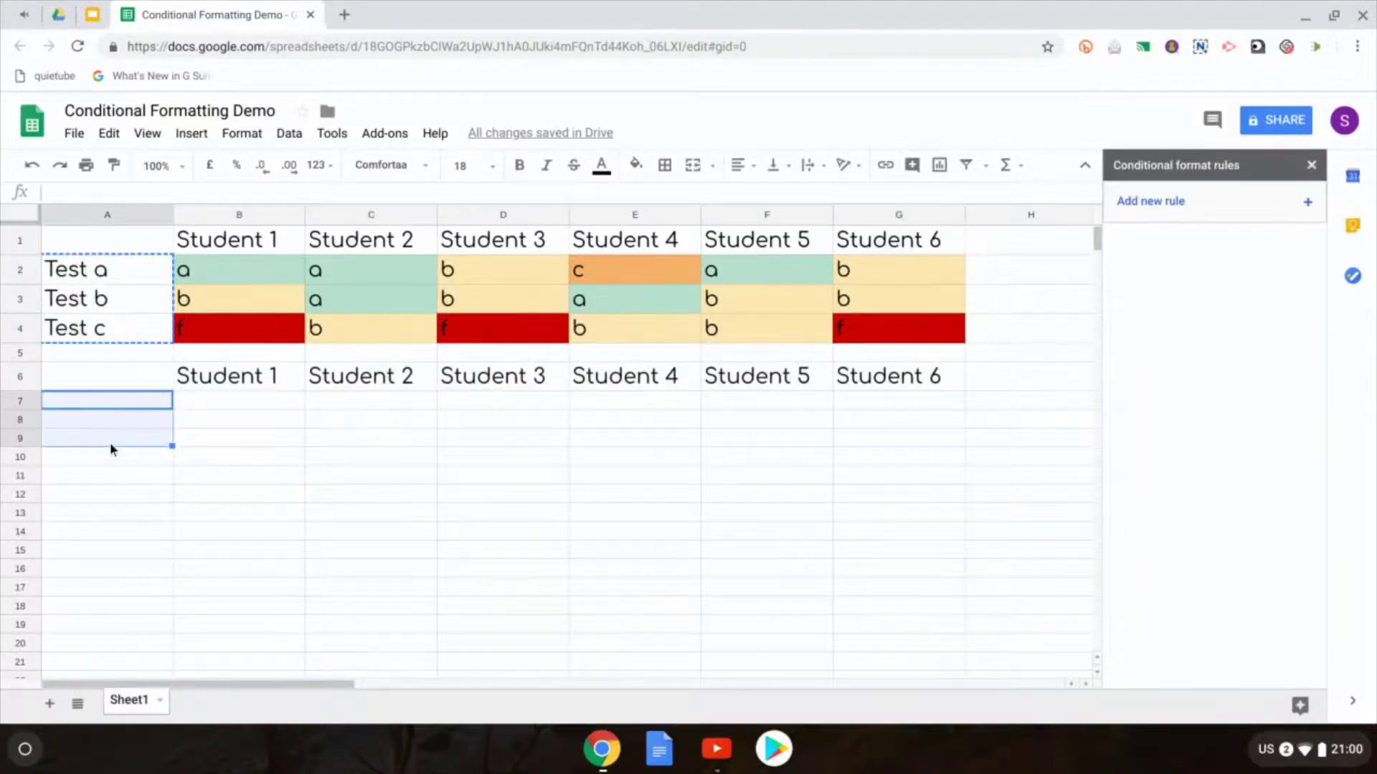
{"action": "key", "text": "ctrl+v"}
Step: Enter scores 1, 2, 3 down column B, then fill row 9 across
{"action": "left_click", "coordinate": [239, 420]}
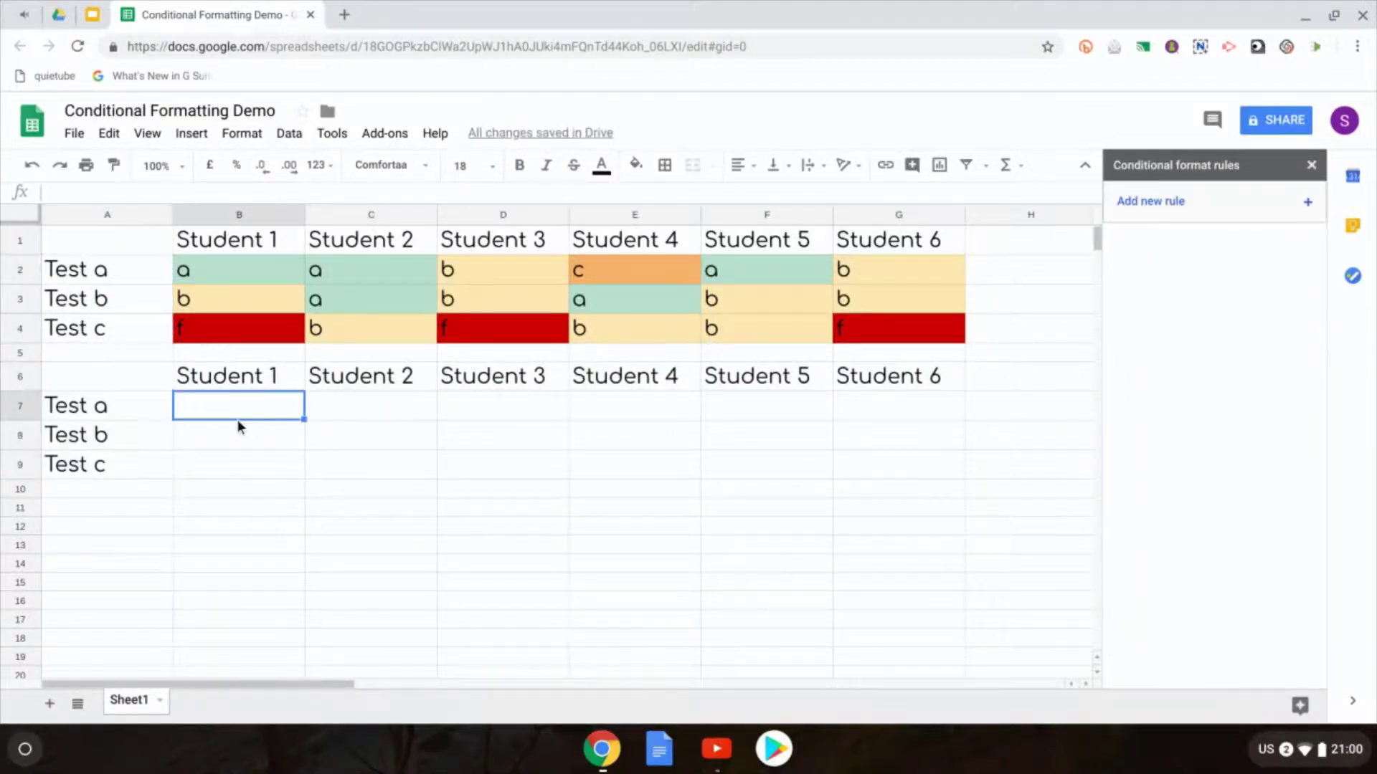
{"action": "type", "text": "1"}
{"action": "key", "text": "Return"}
{"action": "type", "text": "2"}
{"action": "key", "text": "Return"}
{"action": "type", "text": "3"}
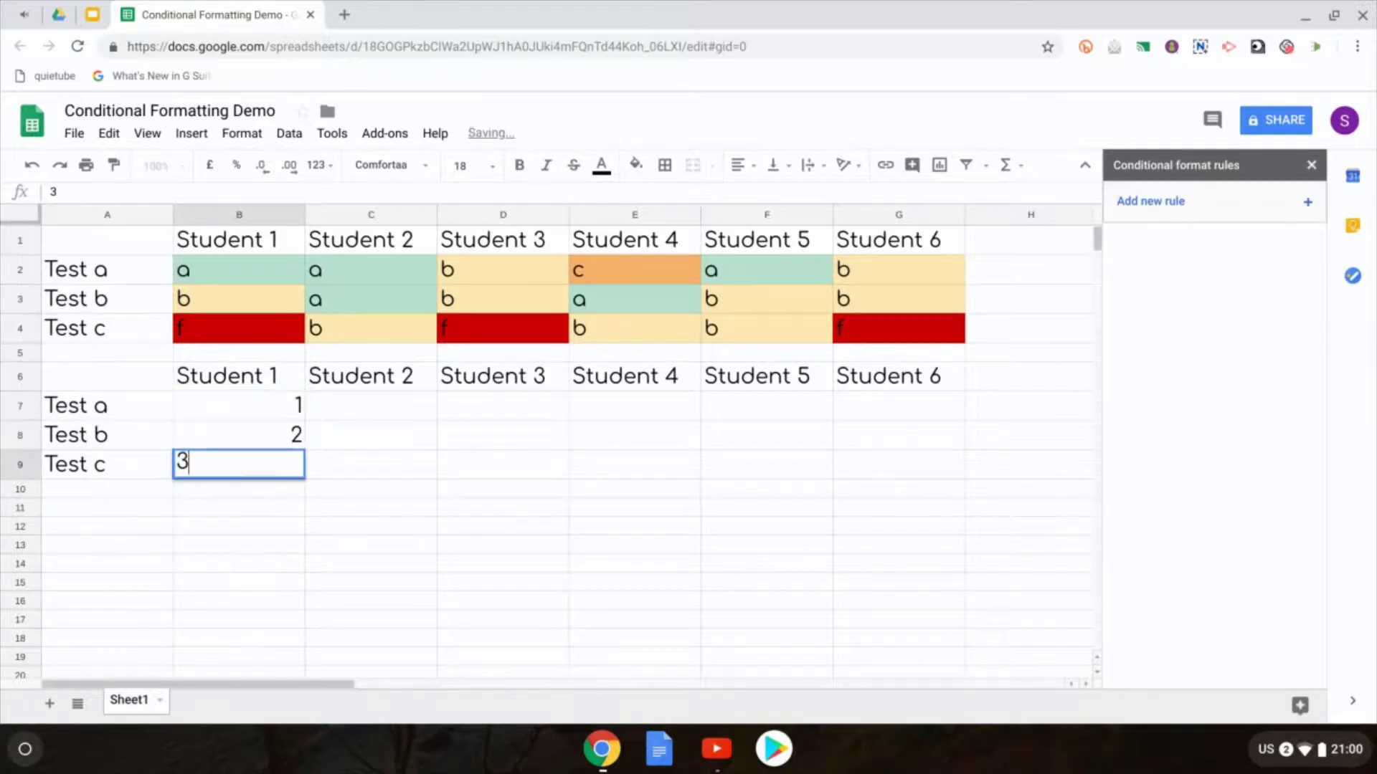
{"action": "key", "text": "Tab"}
{"action": "type", "text": "3"}
{"action": "key", "text": "Tab"}
{"action": "type", "text": "3"}
{"action": "key", "text": "Tab"}
{"action": "type", "text": "3"}
{"action": "key", "text": "Tab"}
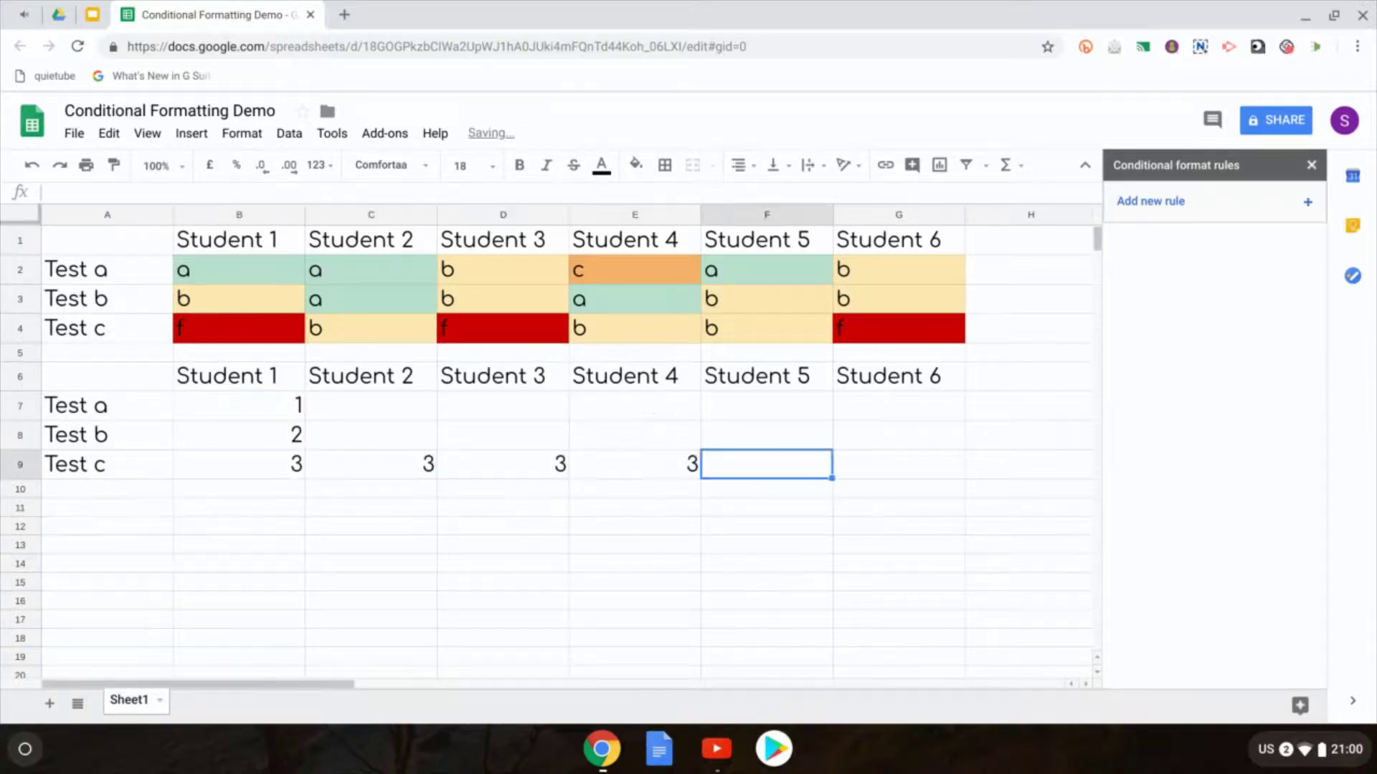
{"action": "type", "text": "2"}
{"action": "key", "text": "Tab"}
{"action": "type", "text": "1"}
Step: Fill the remaining 1–3 scores into the empty cells of rows 7 and 8
{"action": "left_click", "coordinate": [899, 434]}
{"action": "type", "text": "2"}
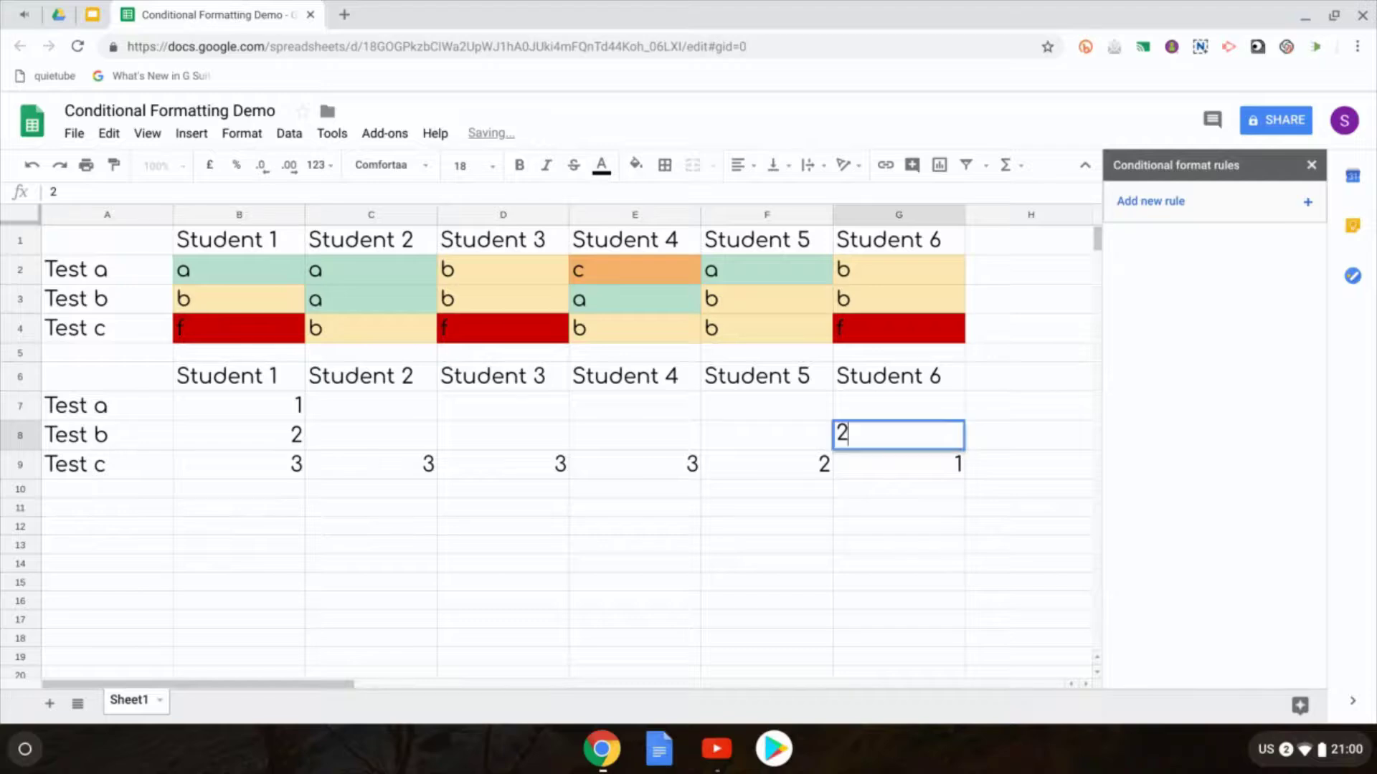
{"action": "left_click", "coordinate": [899, 405]}
{"action": "type", "text": "2"}
{"action": "left_click", "coordinate": [766, 405]}
{"action": "type", "text": "1"}
{"action": "key", "text": "Return"}
{"action": "type", "text": "1"}
{"action": "left_click", "coordinate": [634, 435]}
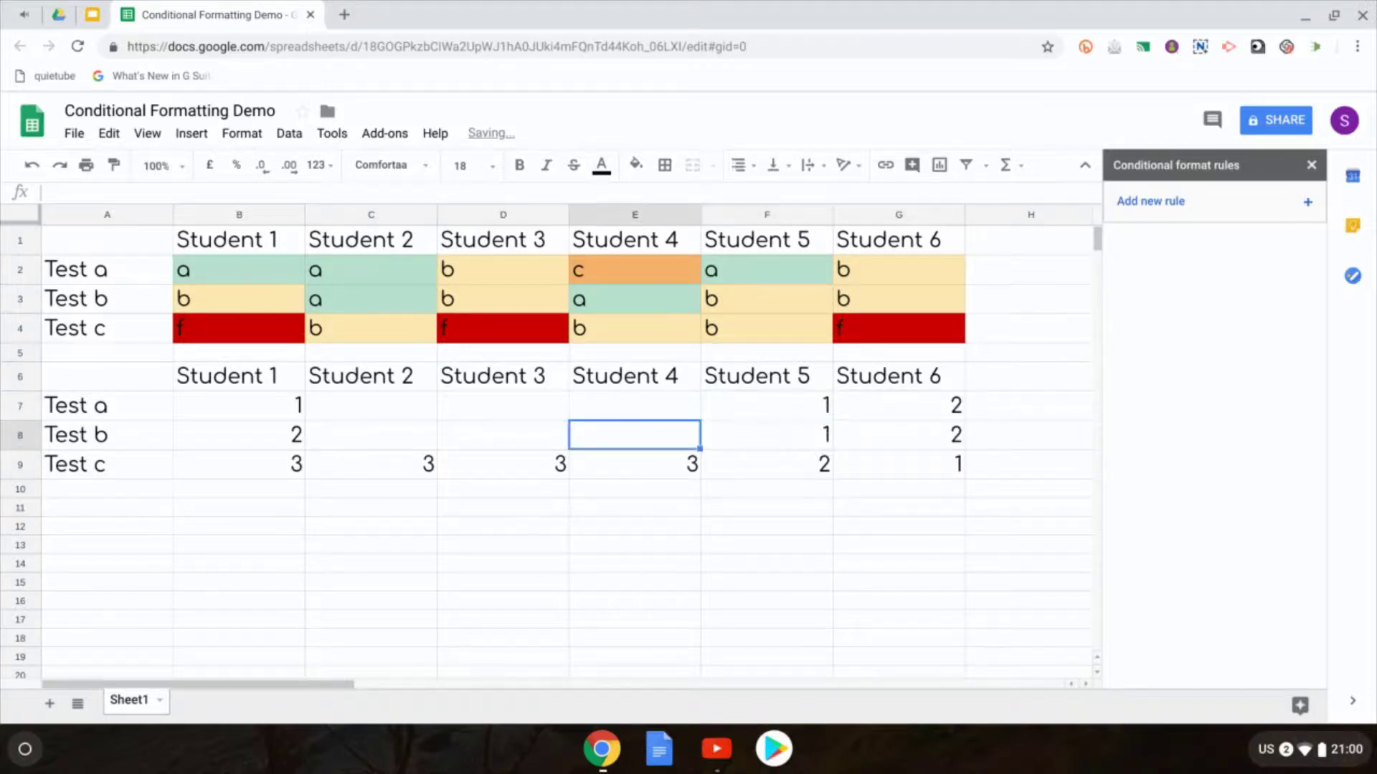
{"action": "type", "text": "2"}
{"action": "left_click", "coordinate": [503, 435]}
{"action": "type", "text": "2"}
{"action": "left_click", "coordinate": [370, 434]}
{"action": "type", "text": "2"}
{"action": "left_click", "coordinate": [370, 405]}
{"action": "type", "text": "3"}
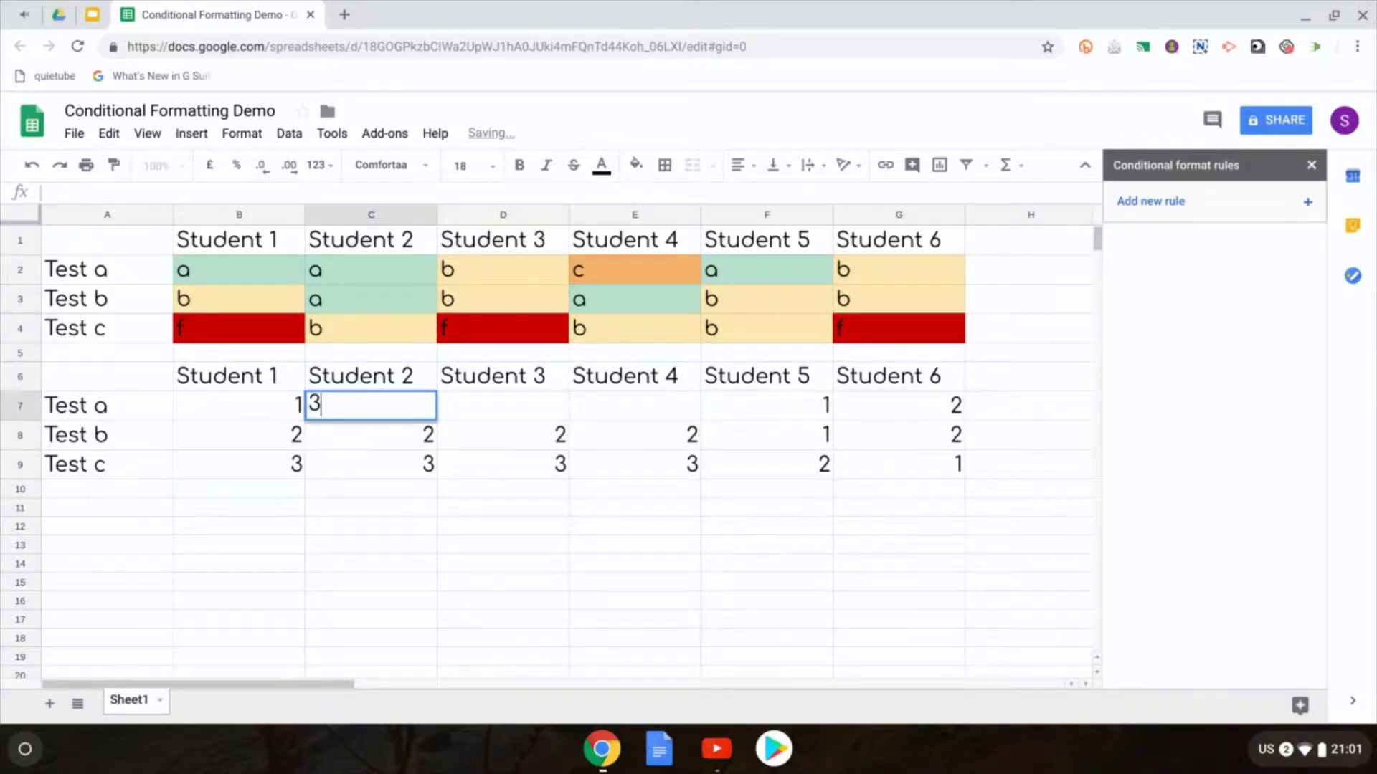
{"action": "left_click", "coordinate": [635, 405]}
{"action": "type", "text": "3"}
{"action": "left_click", "coordinate": [503, 405]}
{"action": "type", "text": "2"}
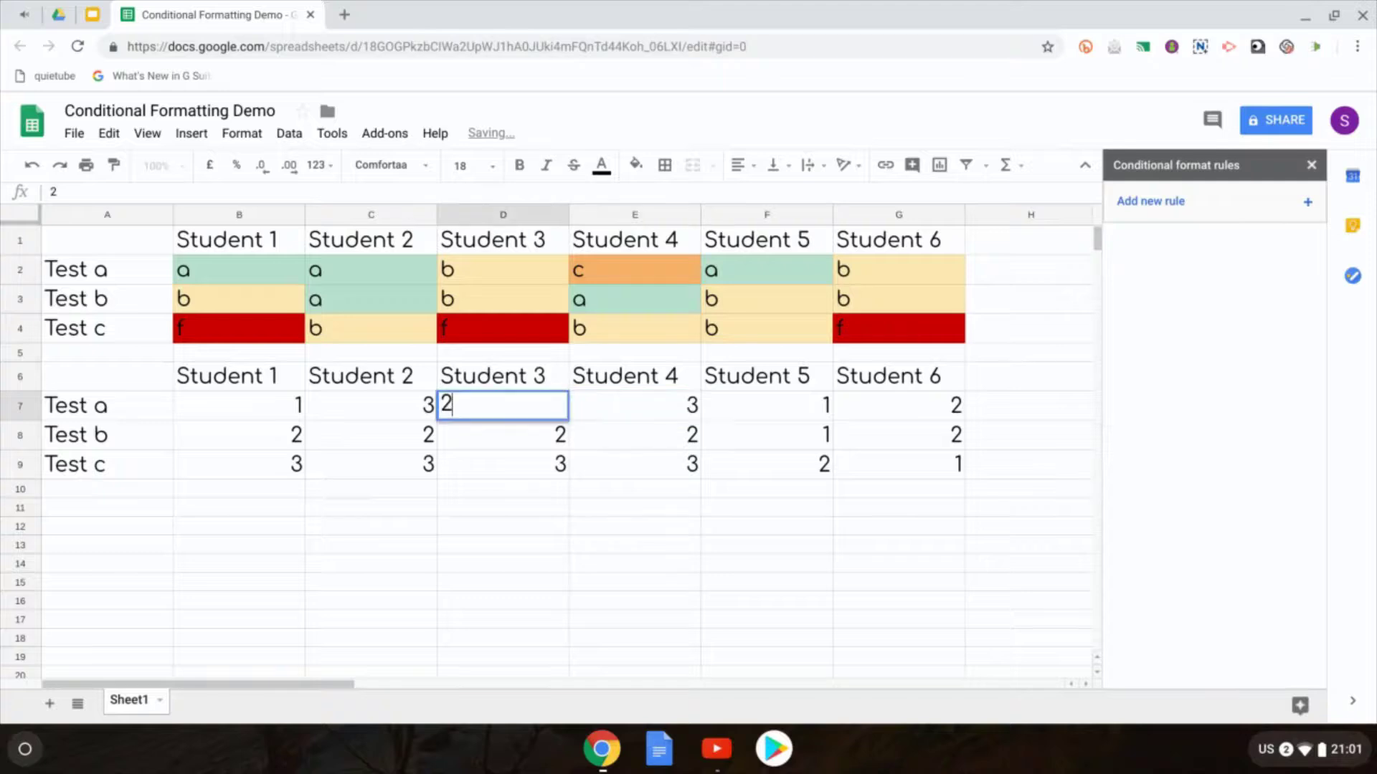
{"action": "left_click", "coordinate": [224, 402]}
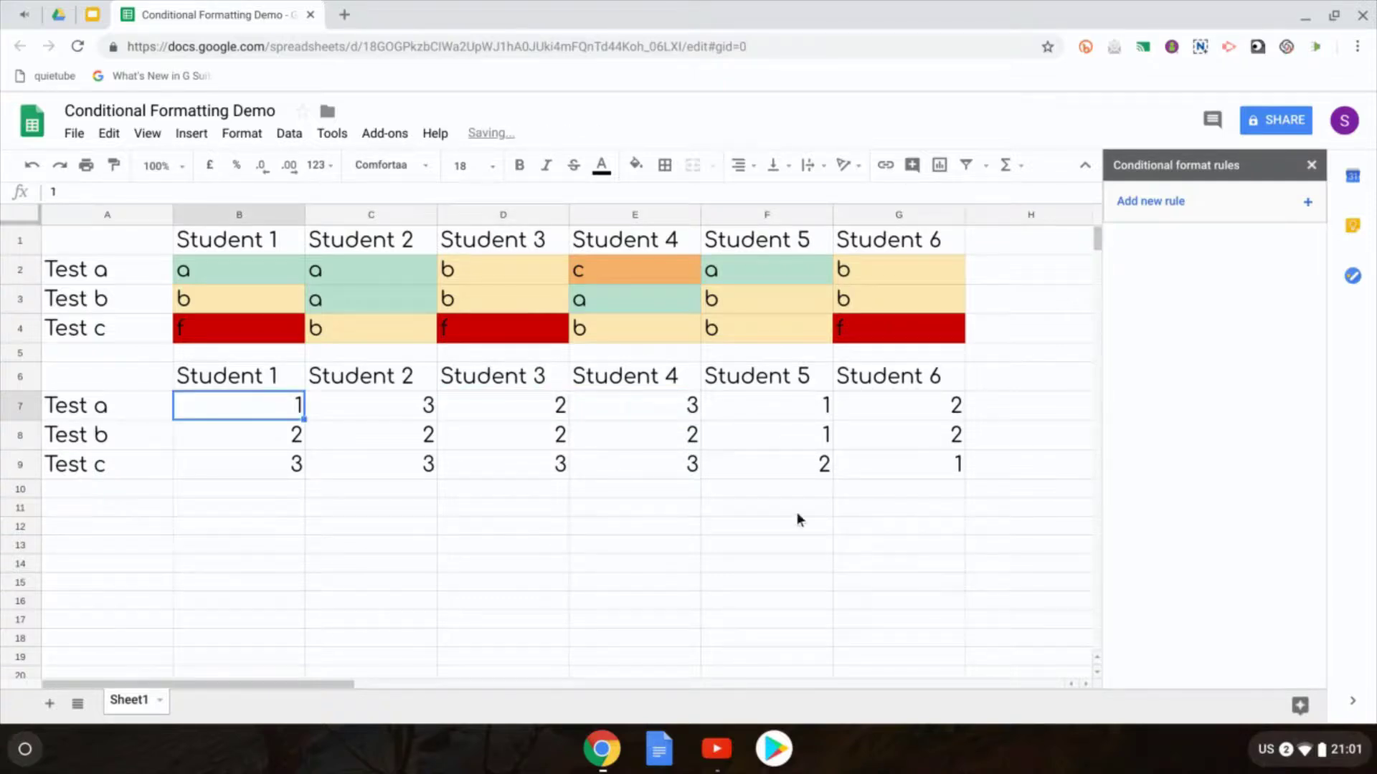
Step: Add a colour-scale rule to B7:G9 using the Green to yellow to red preset
{"action": "left_click", "coordinate": [905, 465], "text": "shift"}
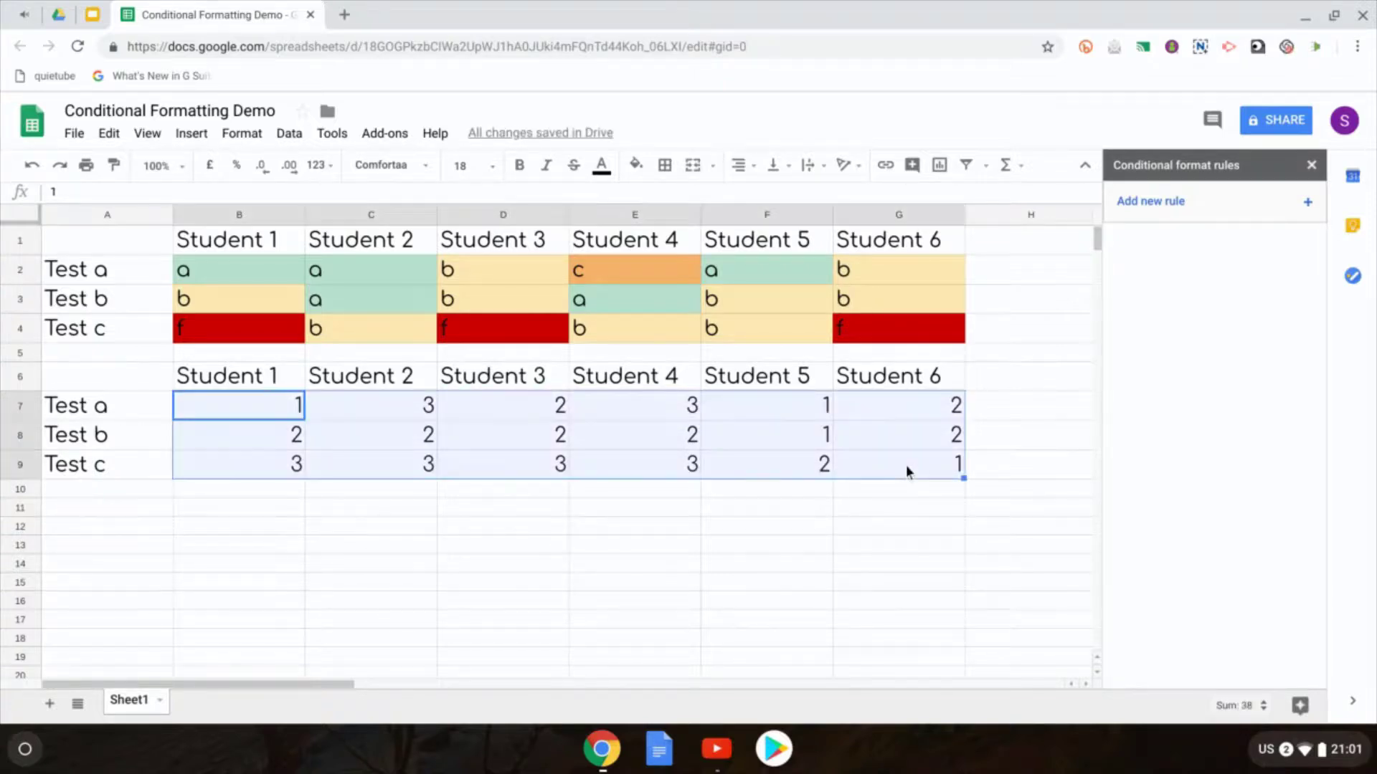
{"action": "left_click", "coordinate": [1223, 207]}
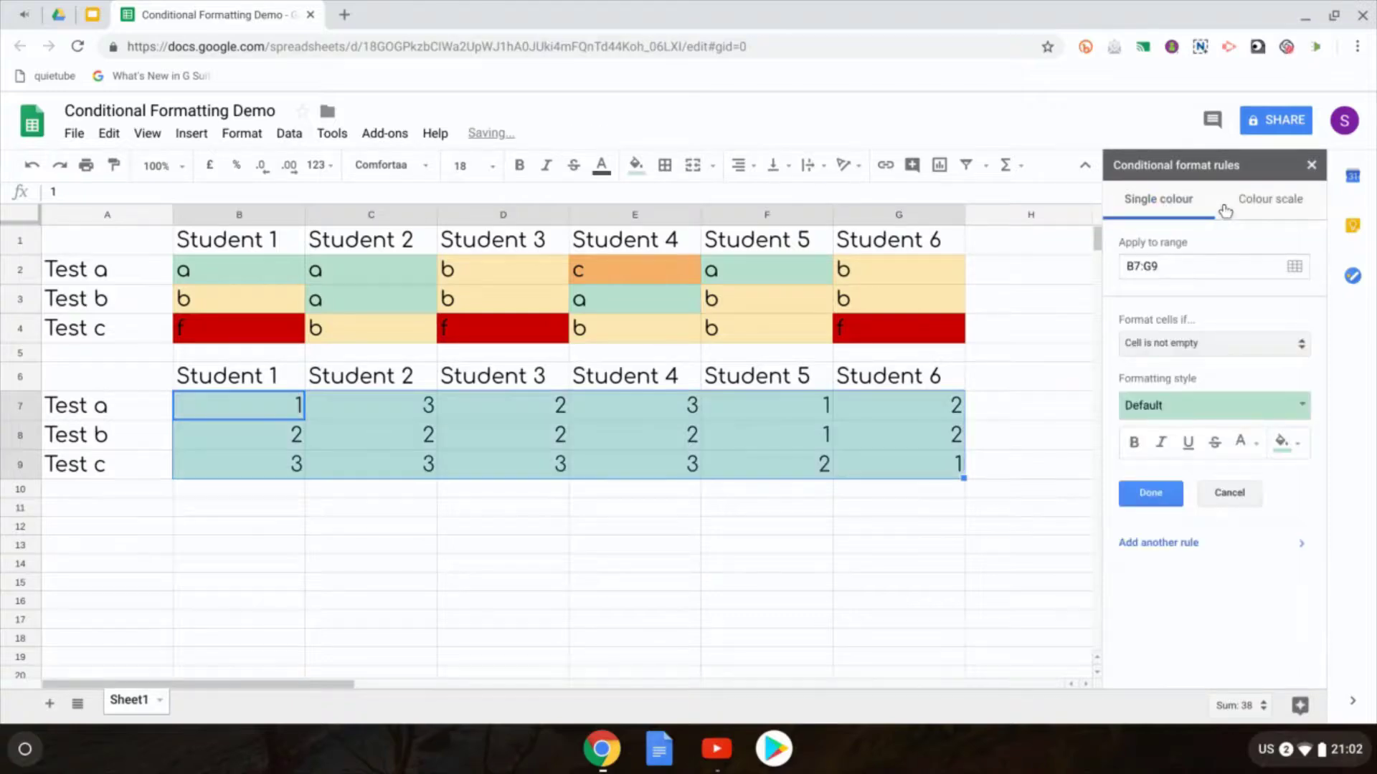
{"action": "left_click", "coordinate": [1260, 203]}
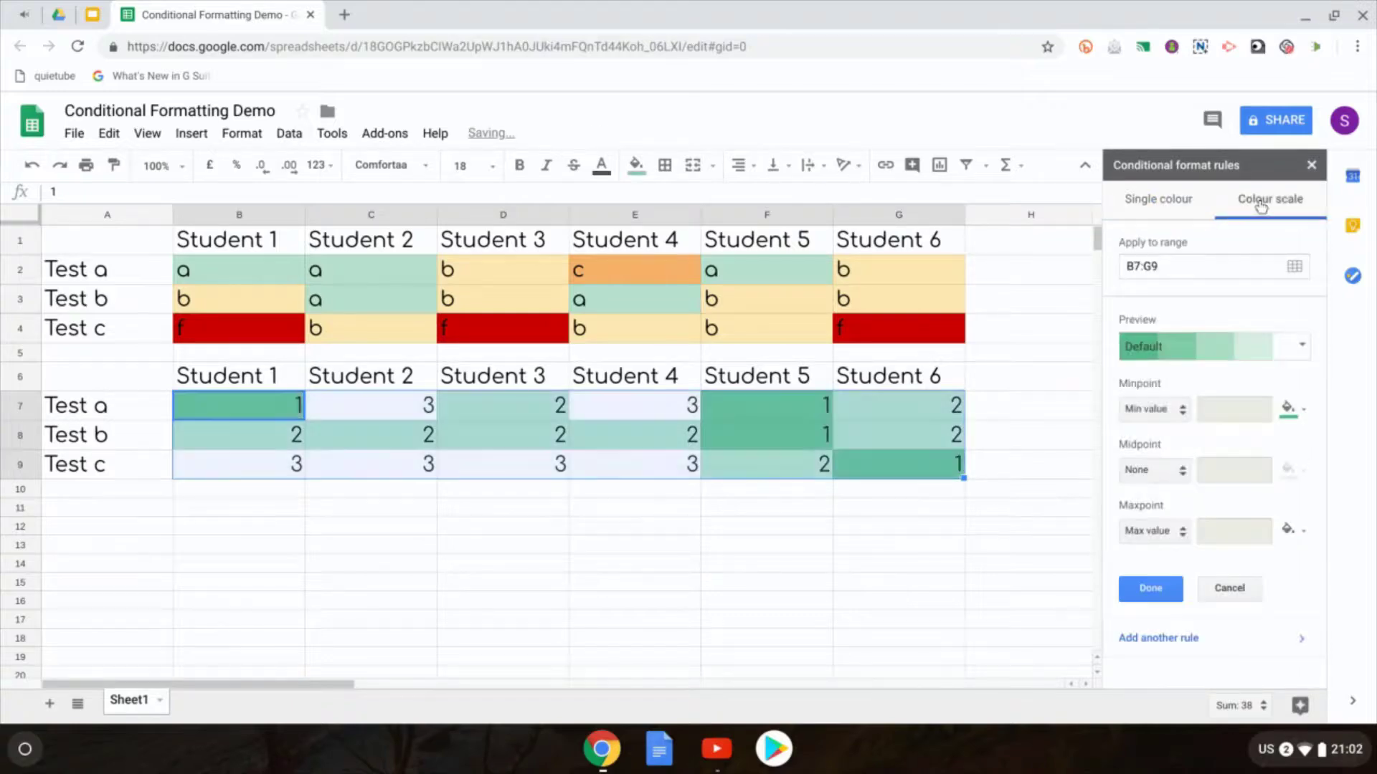
{"action": "left_click", "coordinate": [1292, 354]}
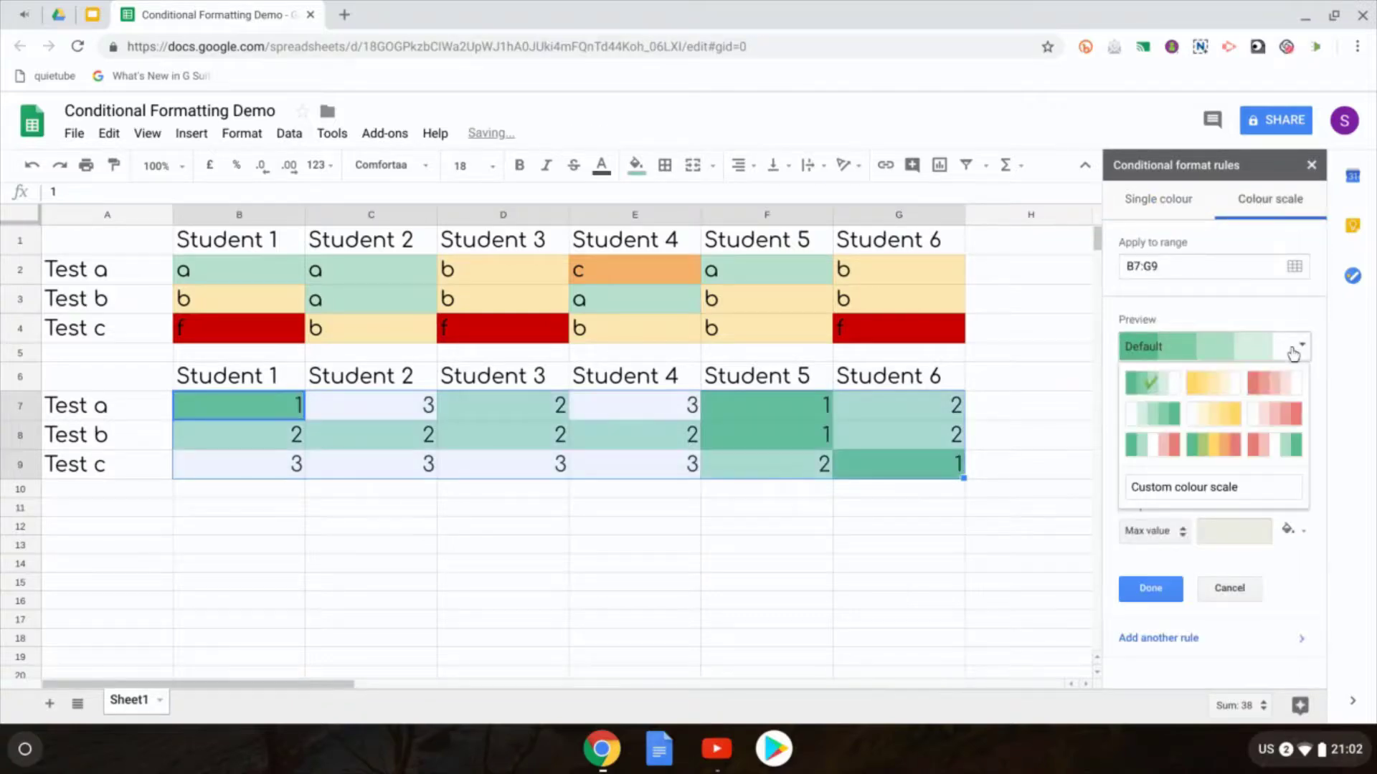
{"action": "left_click", "coordinate": [1264, 449]}
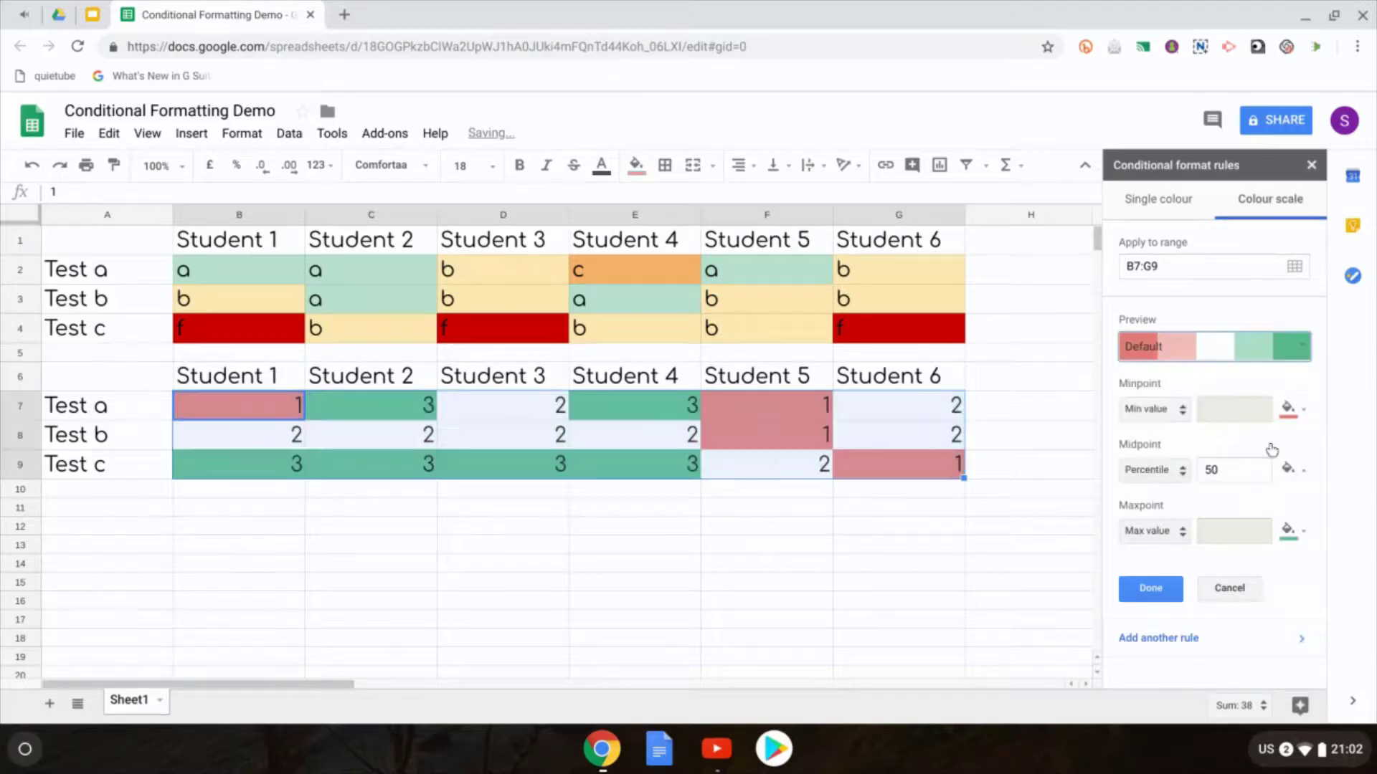
{"action": "left_click", "coordinate": [1288, 348]}
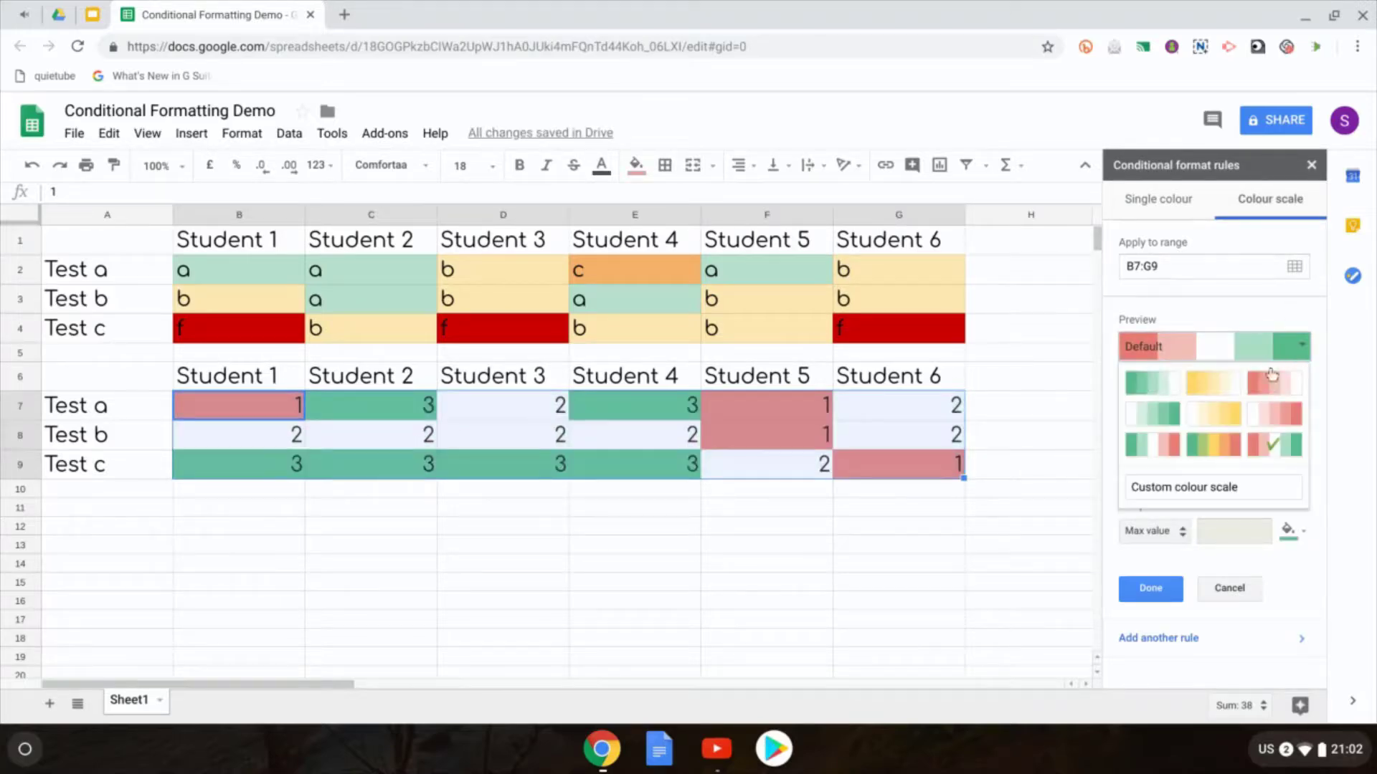
{"action": "left_click", "coordinate": [1213, 446]}
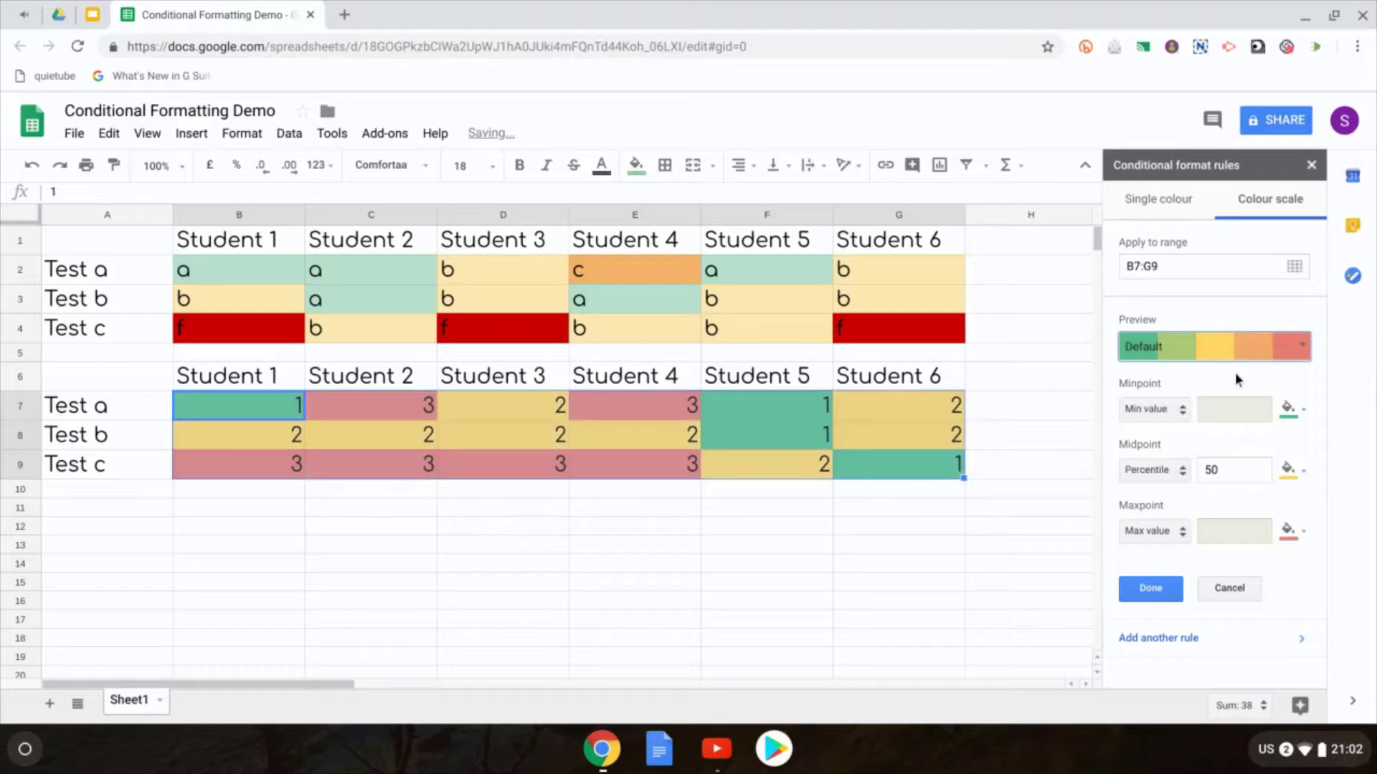
{"action": "left_click", "coordinate": [1259, 348]}
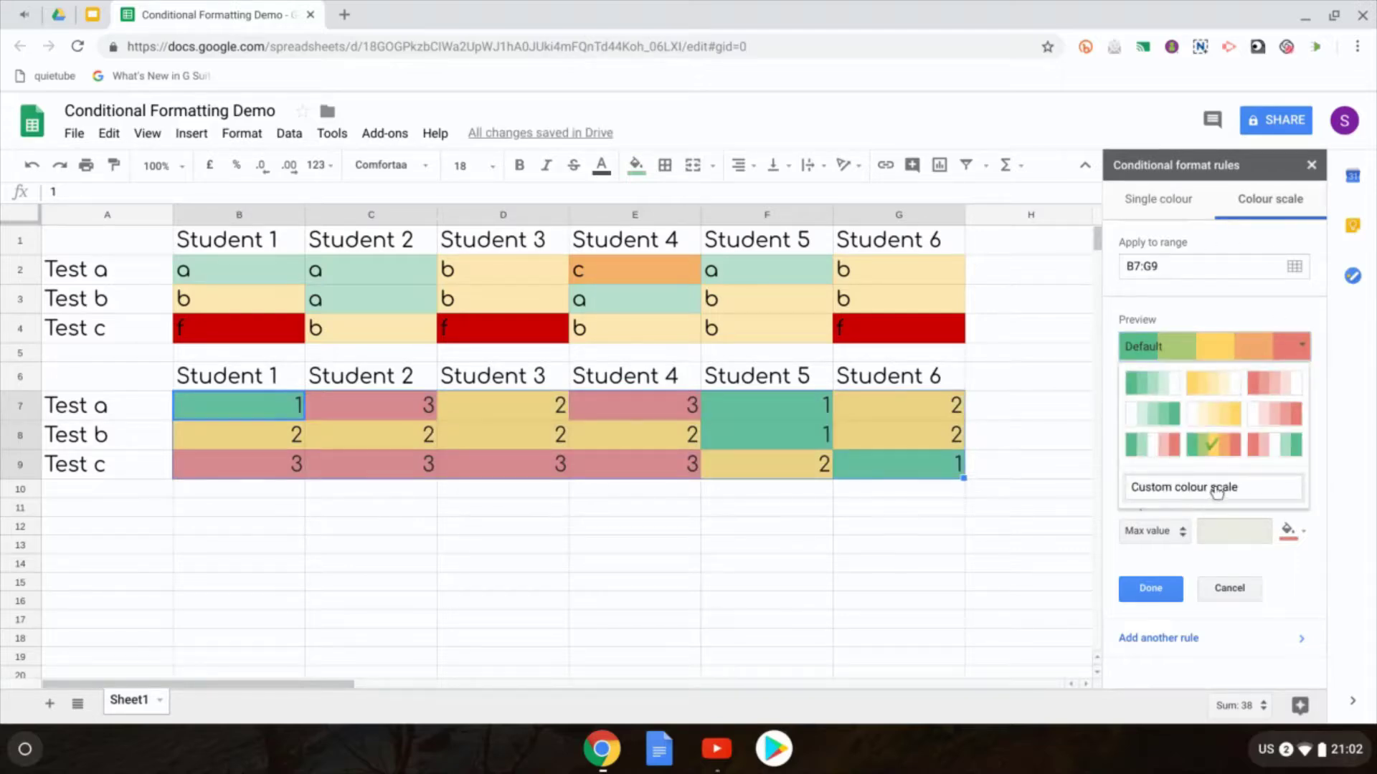
{"action": "left_click", "coordinate": [1256, 567]}
Step: Save the colour-scale rule, deselect the table, and minimize Chrome to the desktop
{"action": "left_click", "coordinate": [1176, 595]}
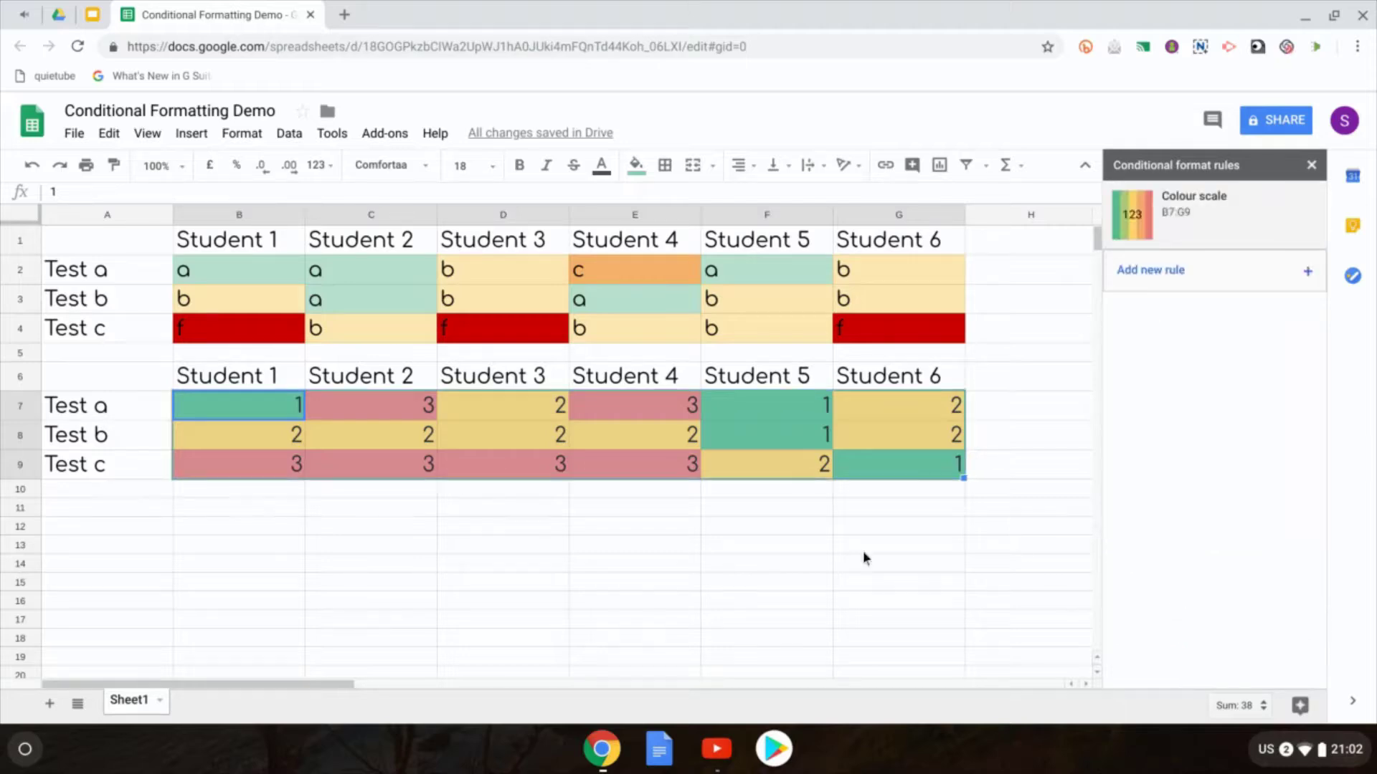
{"action": "left_click", "coordinate": [812, 551]}
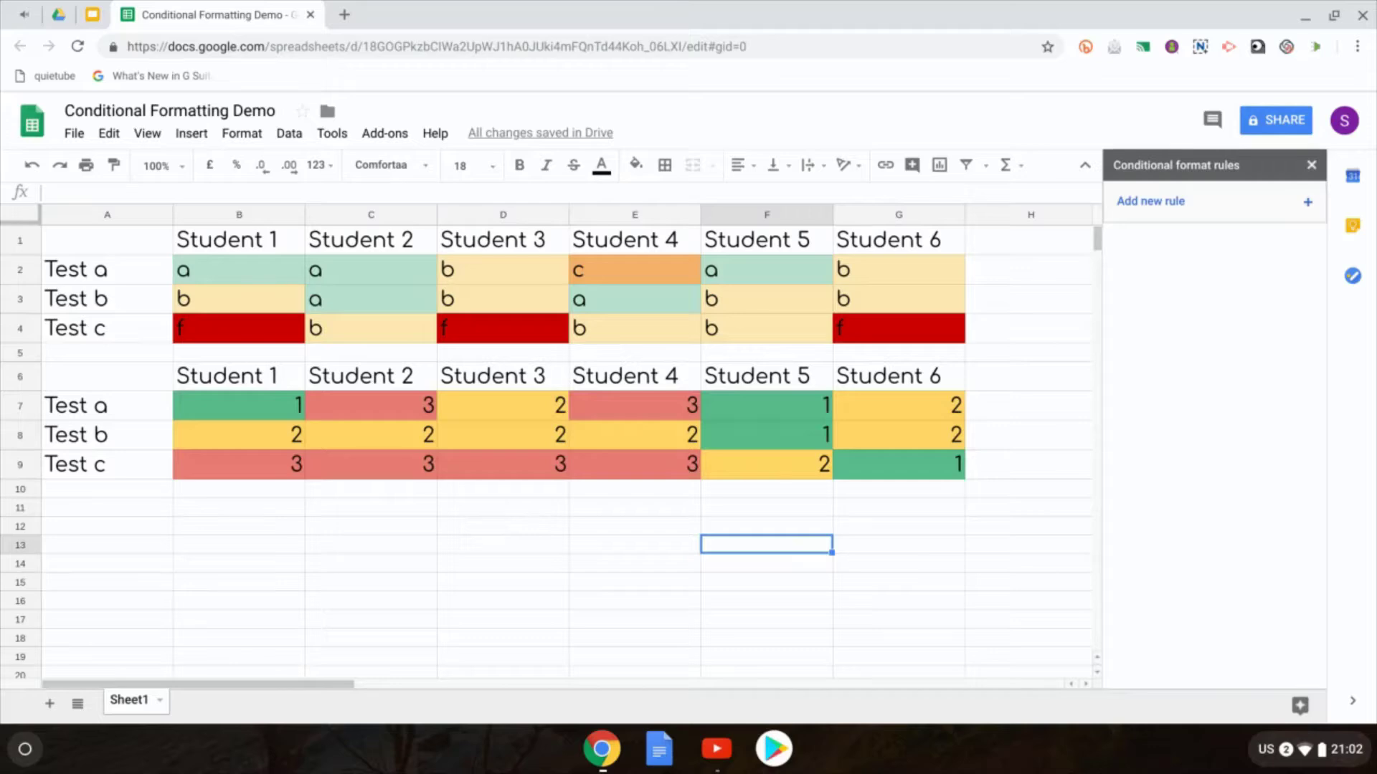
{"action": "left_click", "coordinate": [613, 754]}
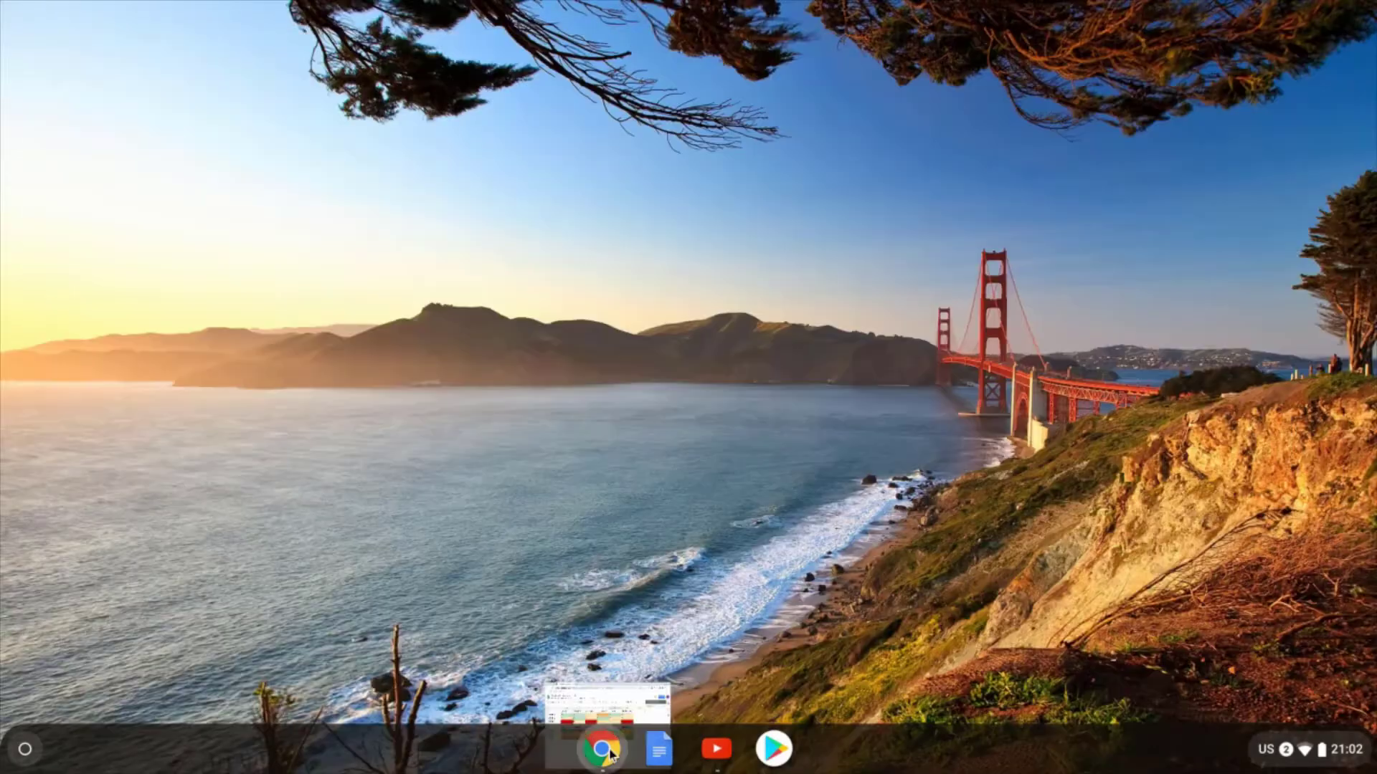